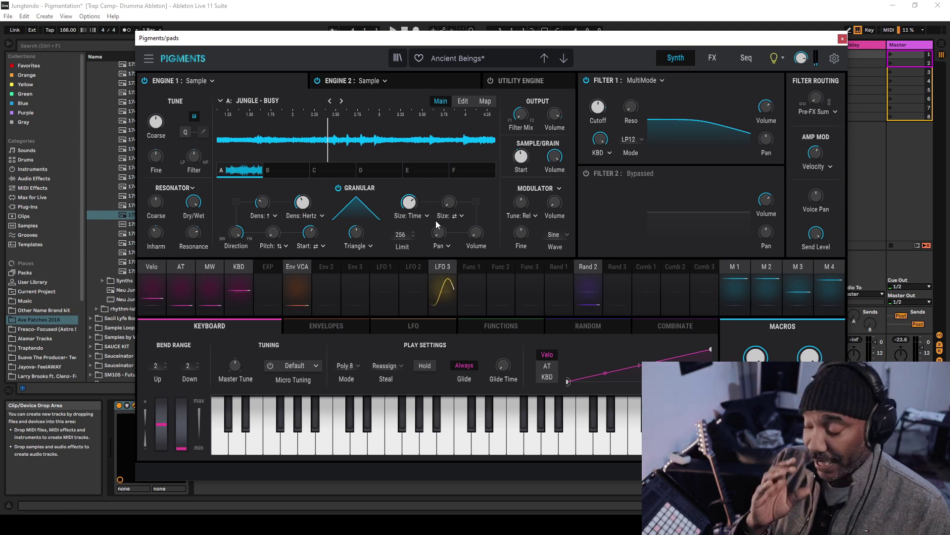
- Switch between the engine pages and settle on Engine 2's Violin - Pizzicato C4 F sample
left_click(412, 79)
left_click(257, 76)
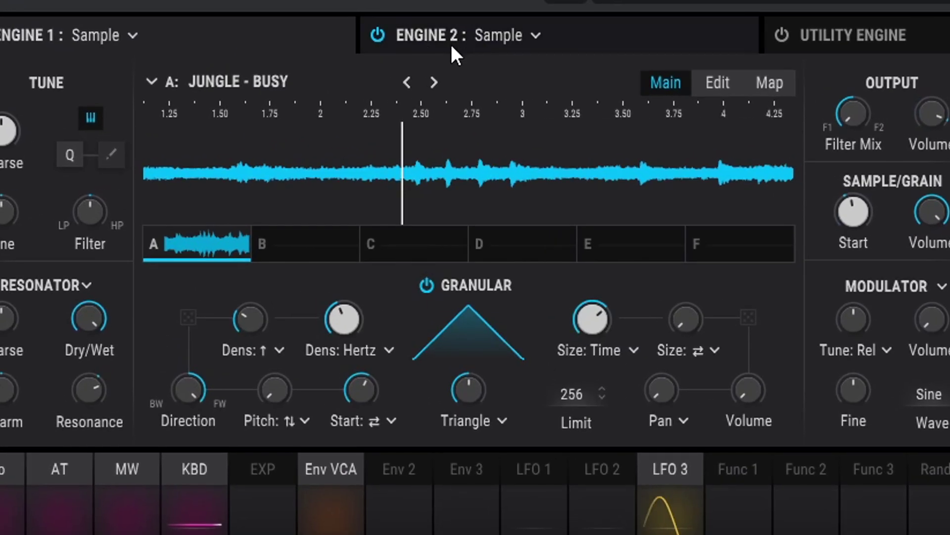
left_click(600, 29)
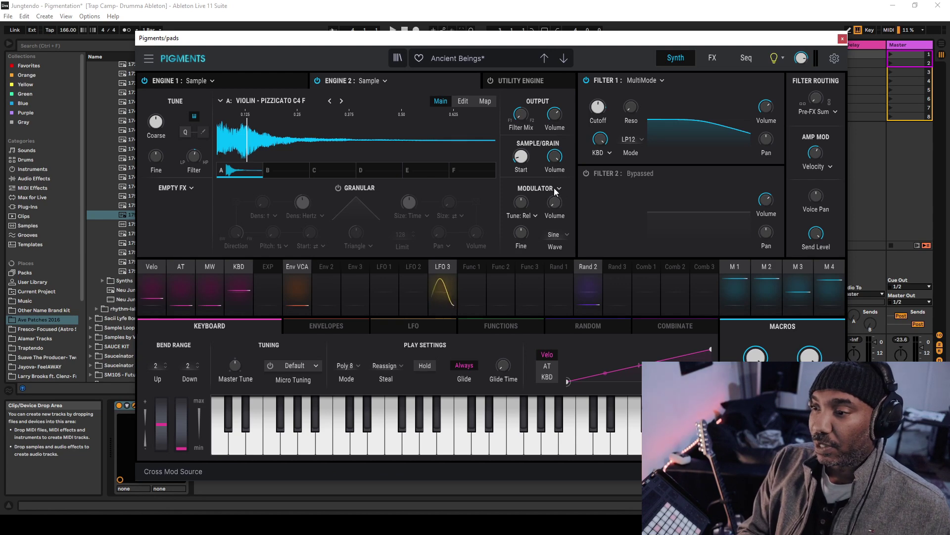
- Make Engine 1 the crossmod source, begin modulating Start, and play the patch
left_click(560, 187)
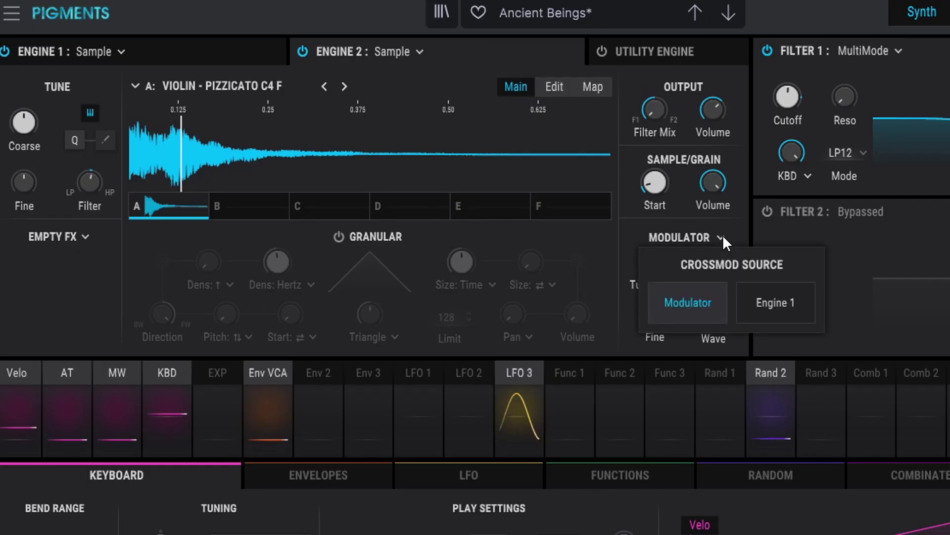
left_click(764, 305)
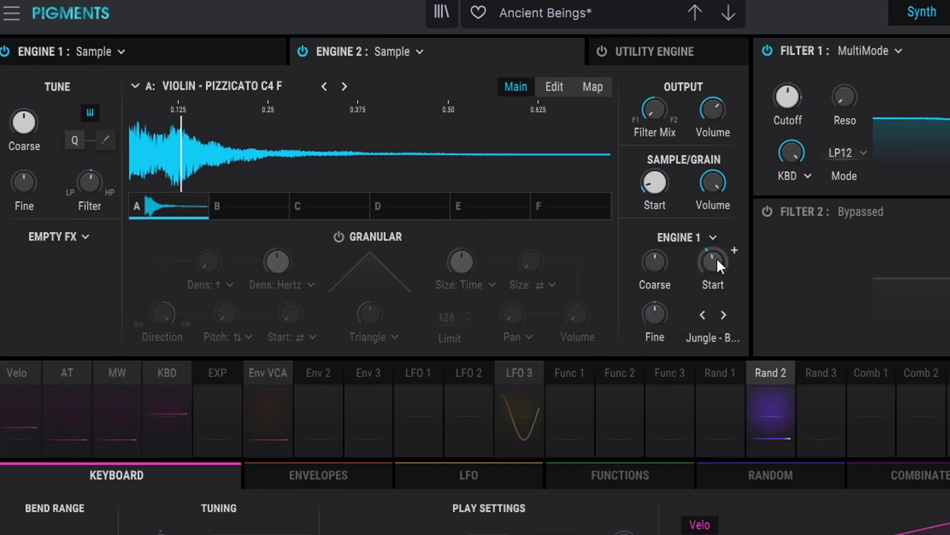
mouse_move(718, 252)
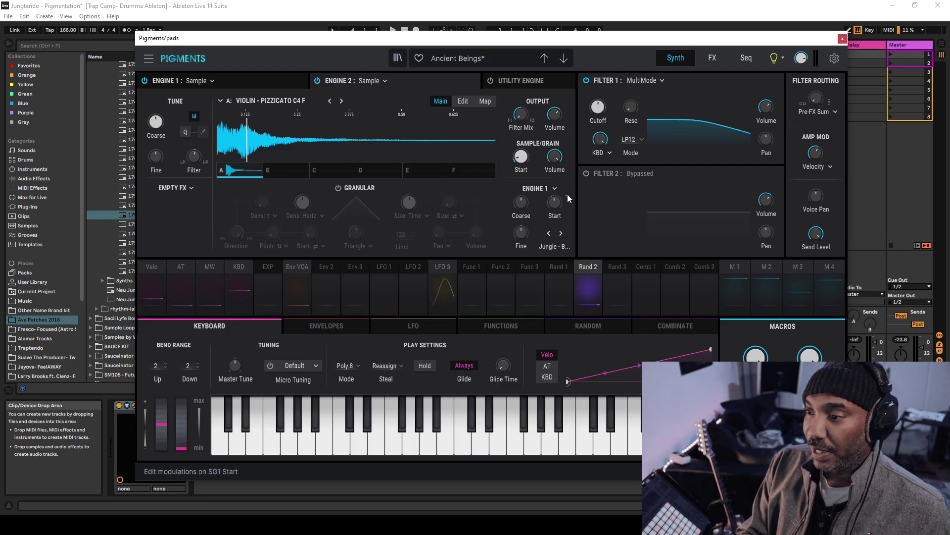
left_click(568, 198)
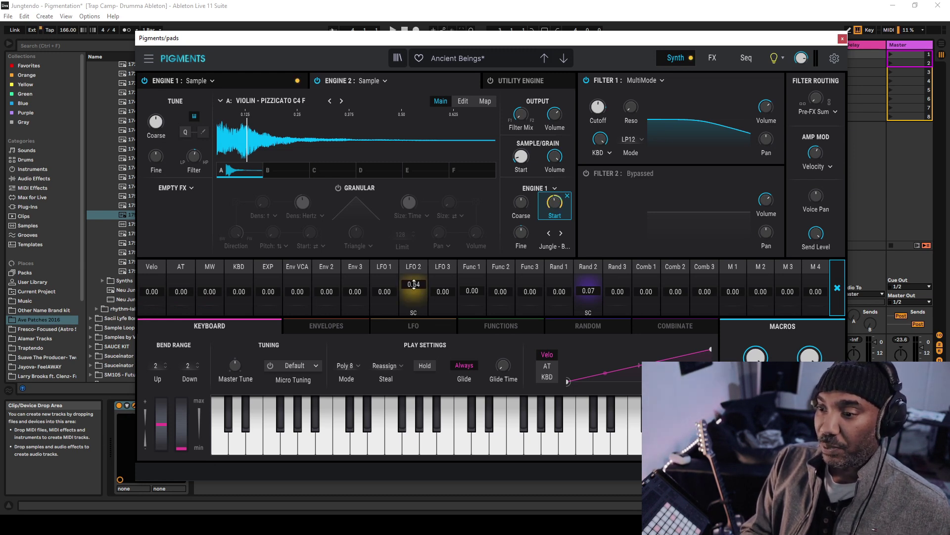
key("space")
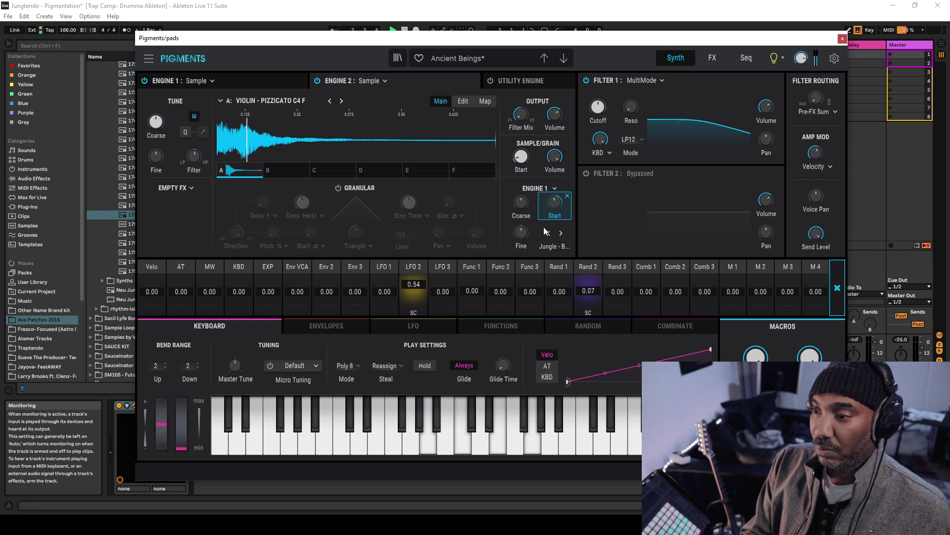
- Morph LFO 2 to 78.8% Square, 21.2% Triangle and set its phase to 90°
left_click(837, 288)
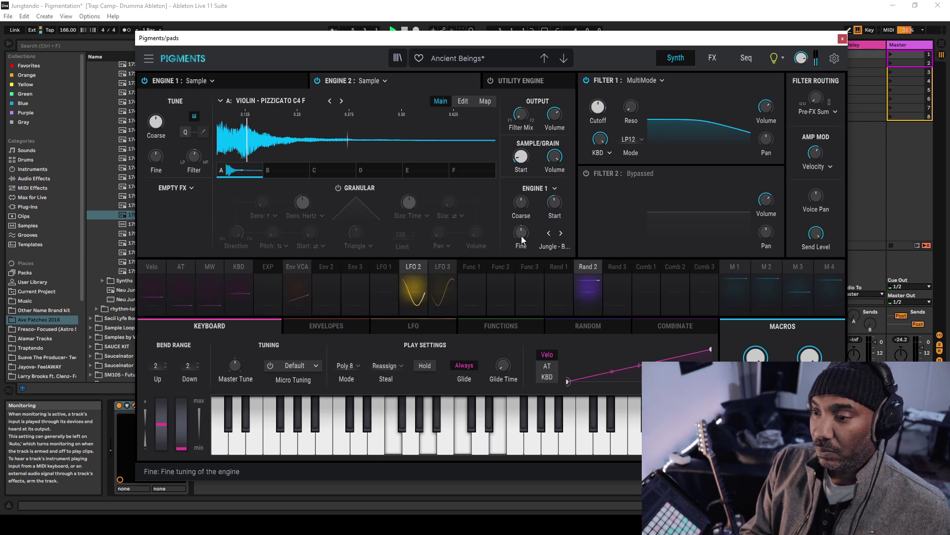
left_click(418, 327)
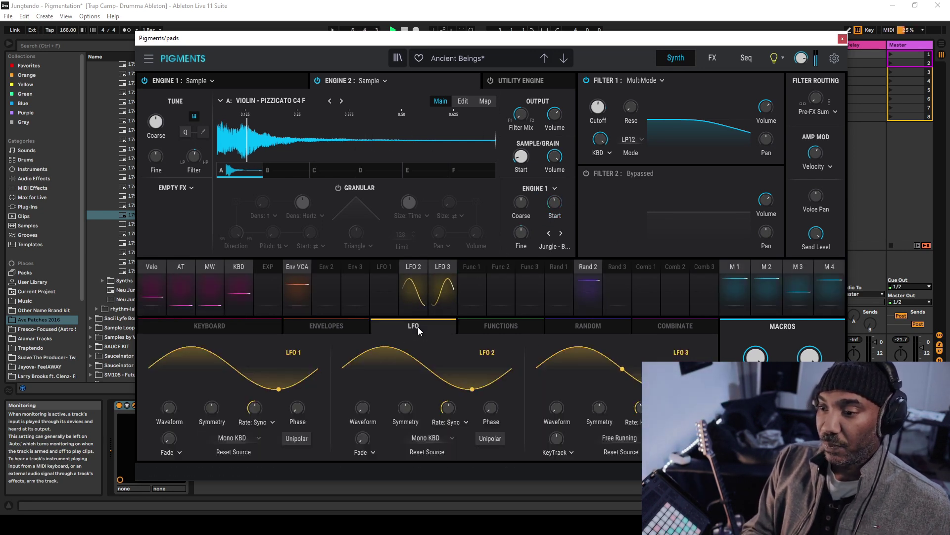
left_click_drag(359, 412, 360, 374)
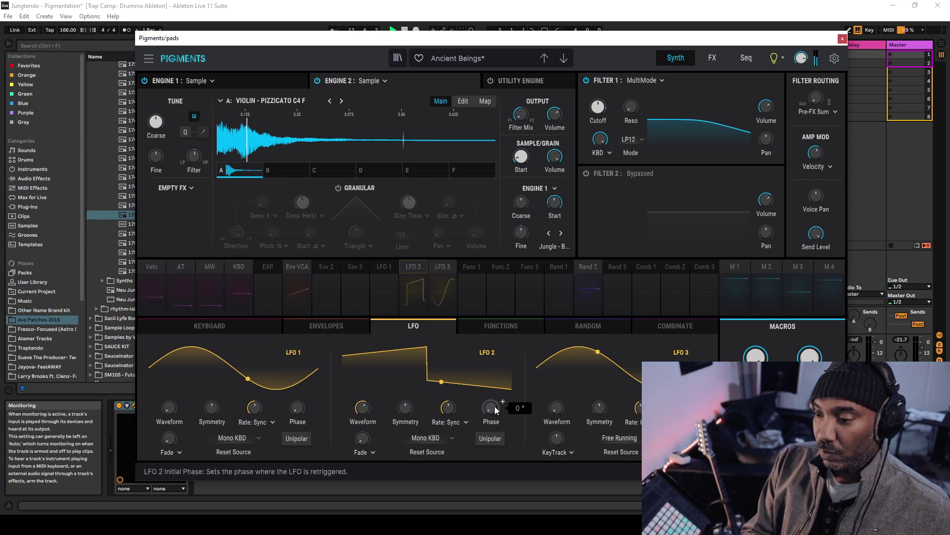
scroll(490, 408, "up", 3)
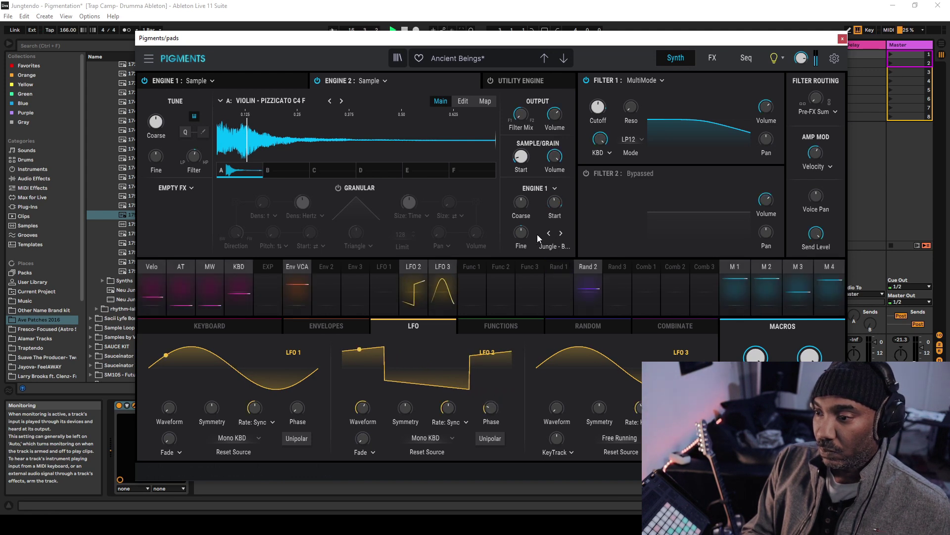
- Set Engine 2 as Engine 1's crossmod source and route Func 1 to Fine tuning
left_click(239, 84)
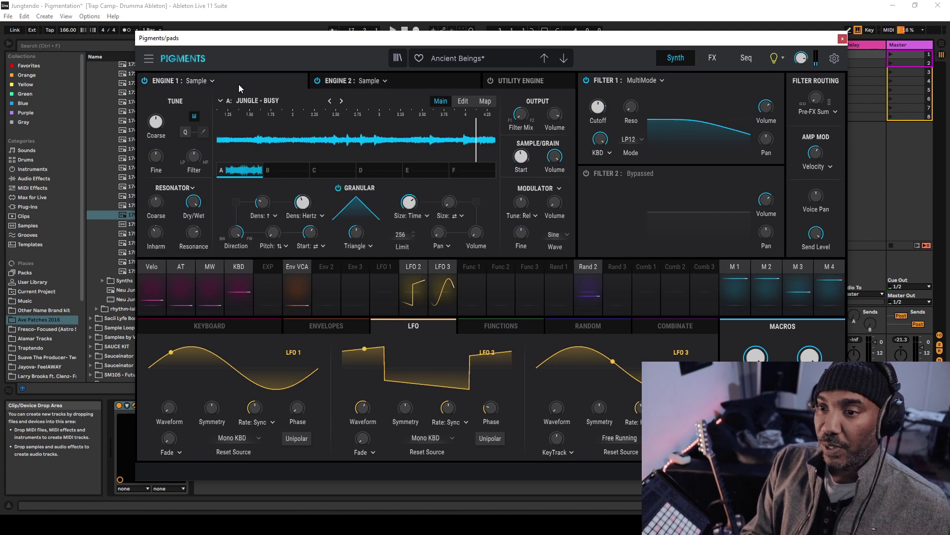
left_click(558, 188)
left_click(593, 233)
mouse_move(524, 233)
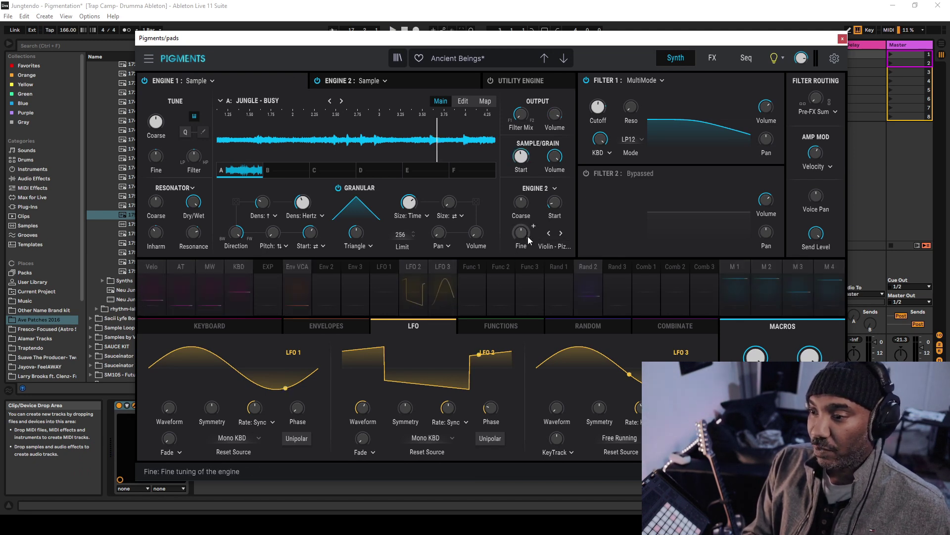
left_click(533, 226)
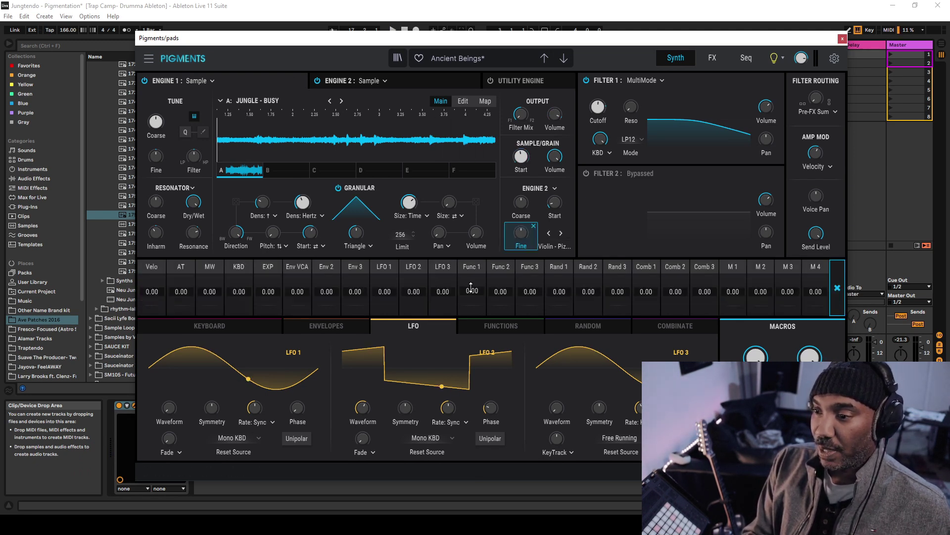
left_click_drag(472, 292, 472, 277)
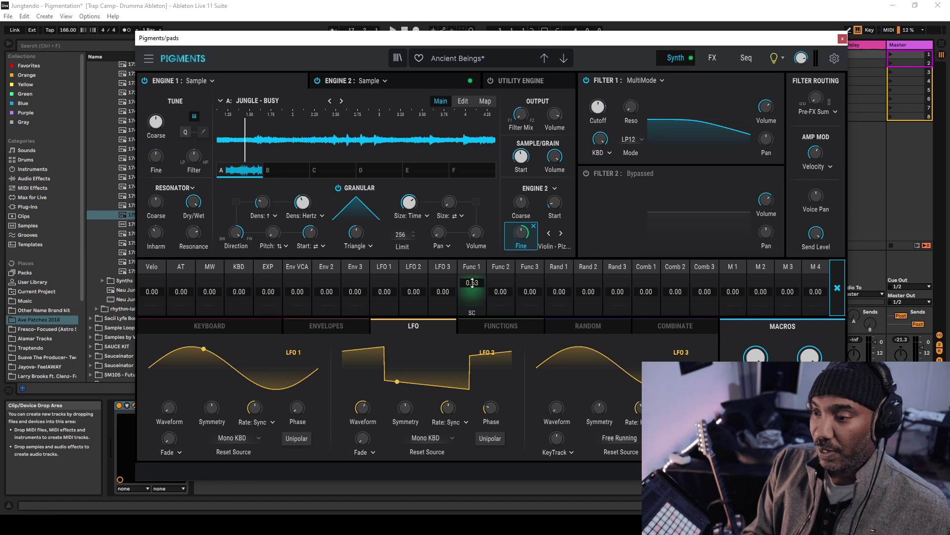
key("space")
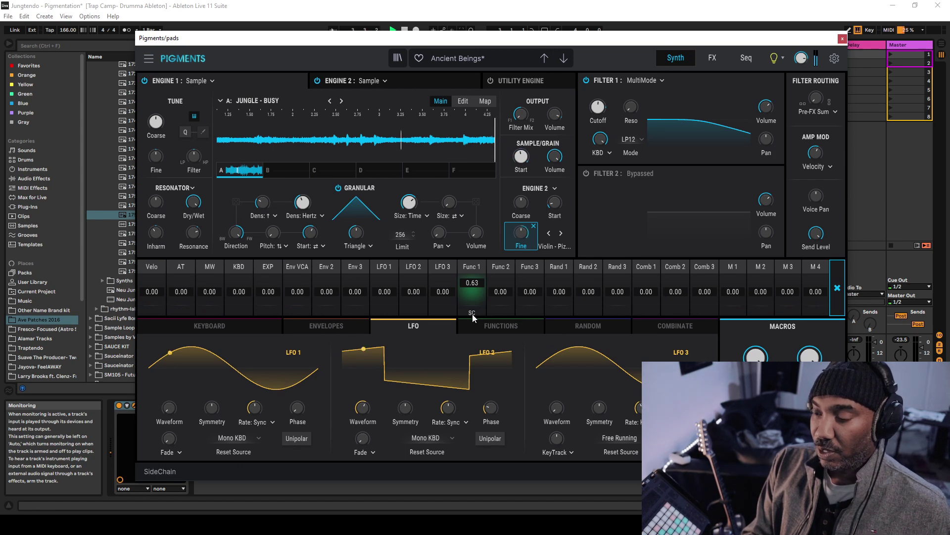
- Raise Function 1's second point into a peak, bow the falling curve, and adjust its rate
left_click(508, 328)
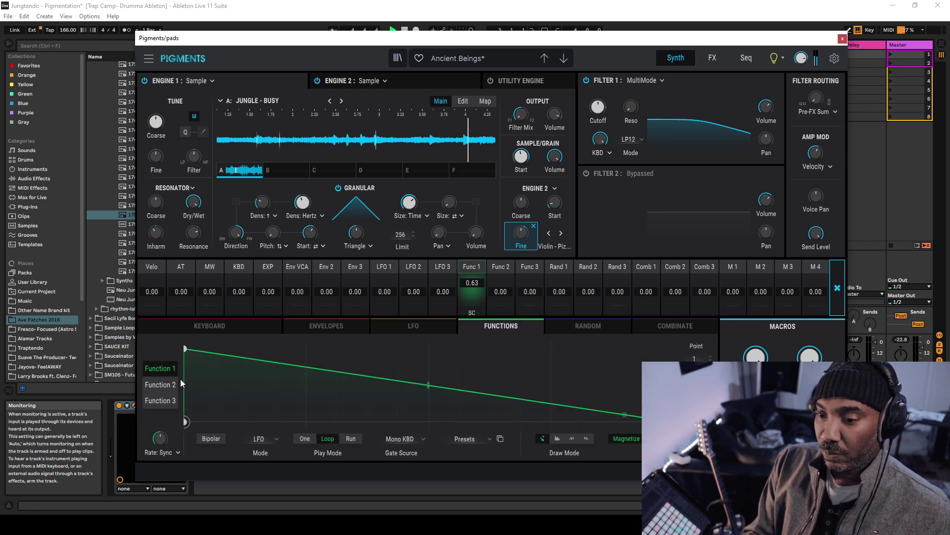
left_click_drag(188, 351, 313, 361)
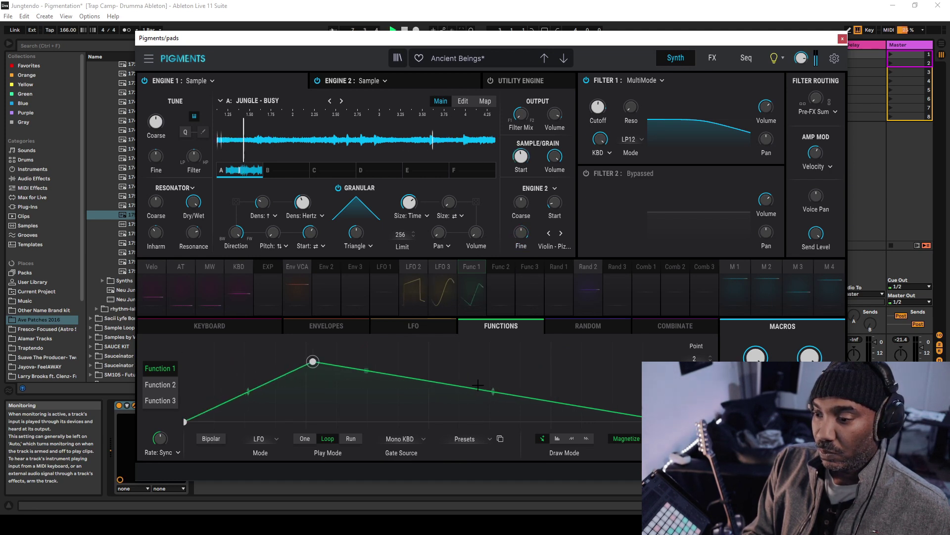
left_click_drag(493, 391, 493, 372)
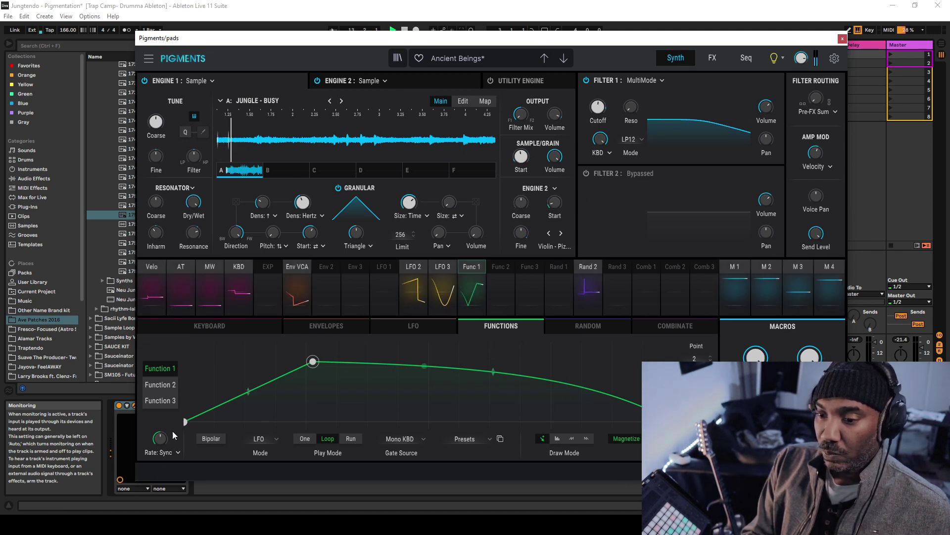
mouse_move(155, 440)
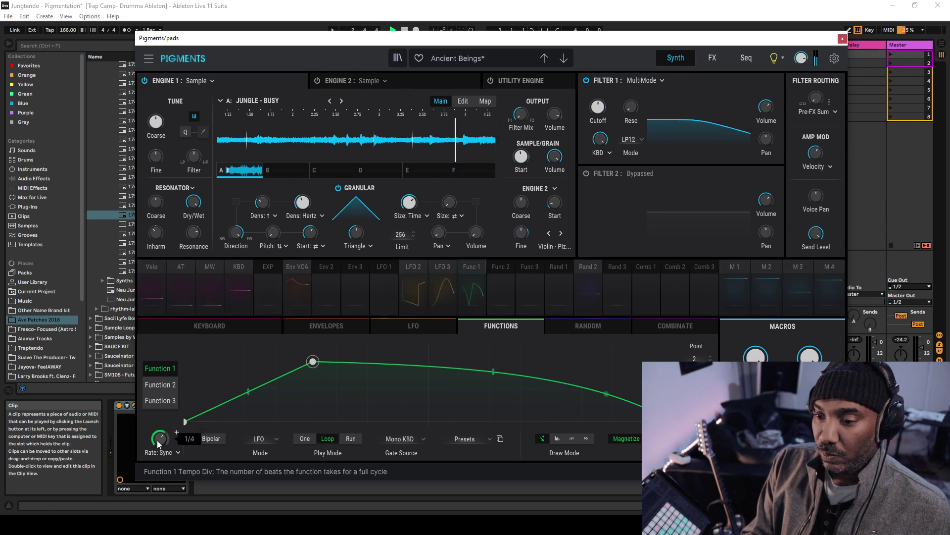
left_click_drag(159, 438, 156, 440)
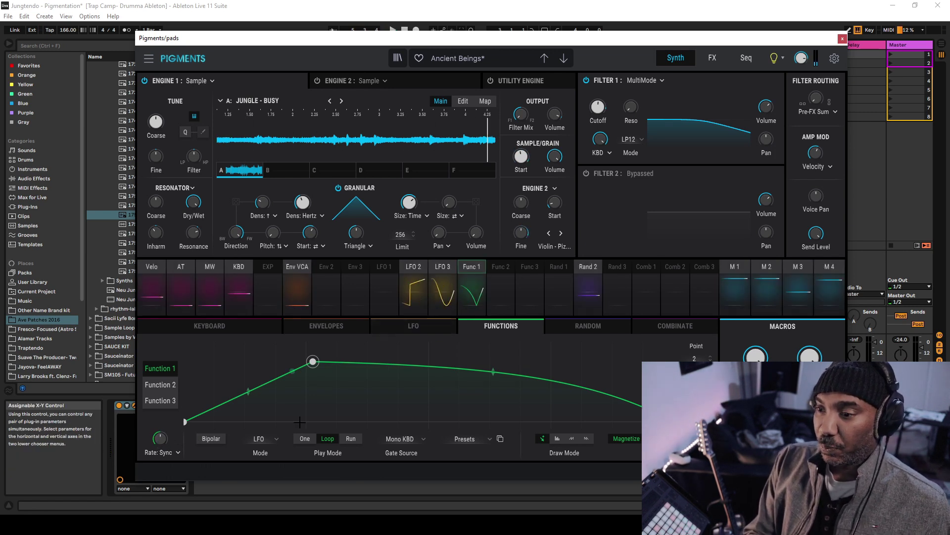
mouse_move(159, 439)
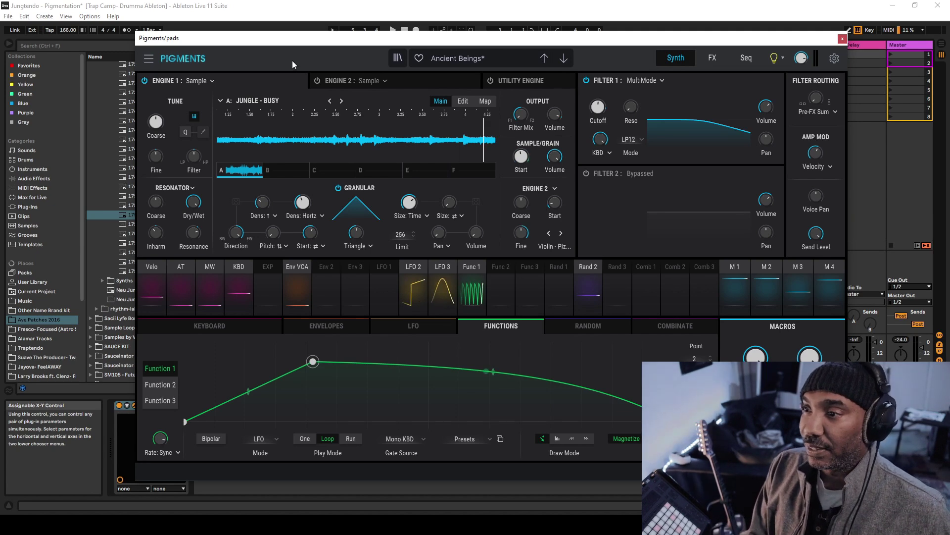
- Shrink the Pigments plugin window to 70% size
left_click(149, 60)
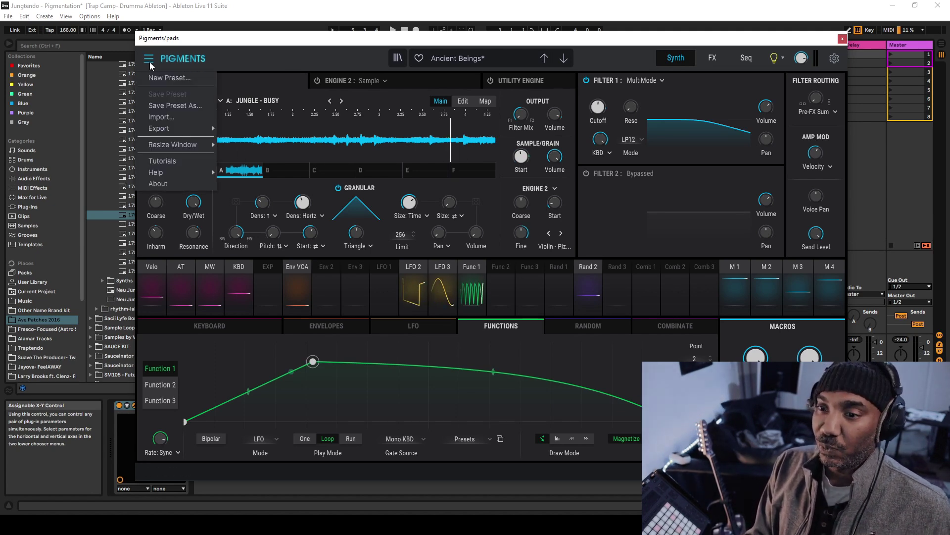
mouse_move(174, 144)
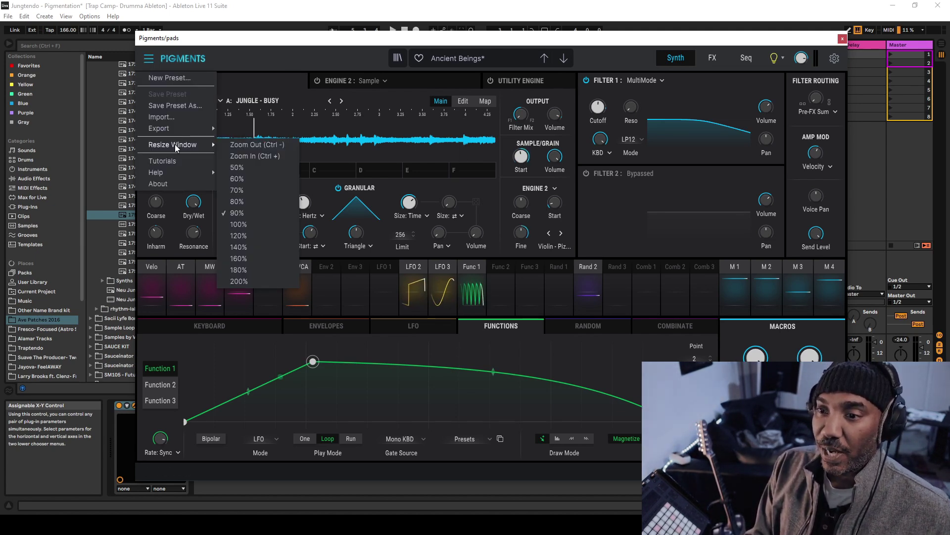
left_click(248, 194)
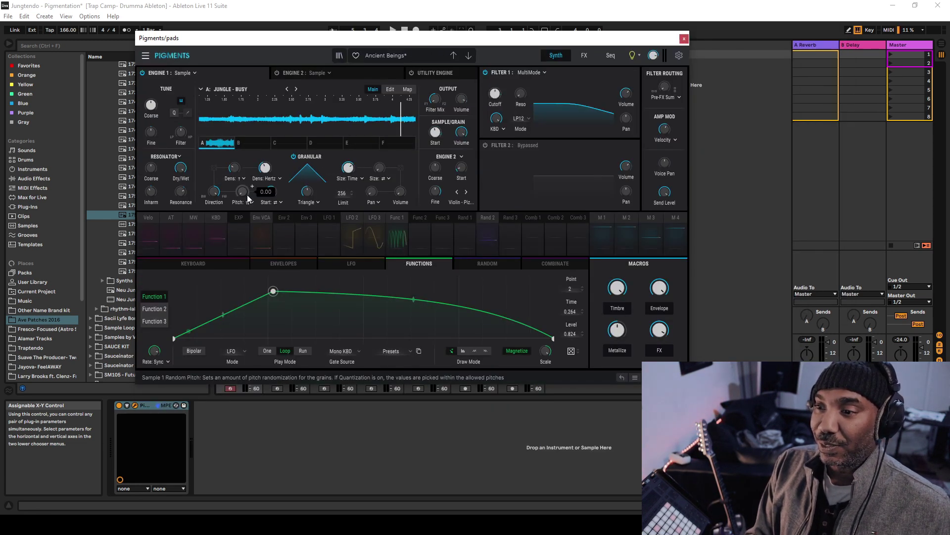
- Restore the window to 90% and close the pads track's Pigments window
left_click(147, 59)
mouse_move(182, 126)
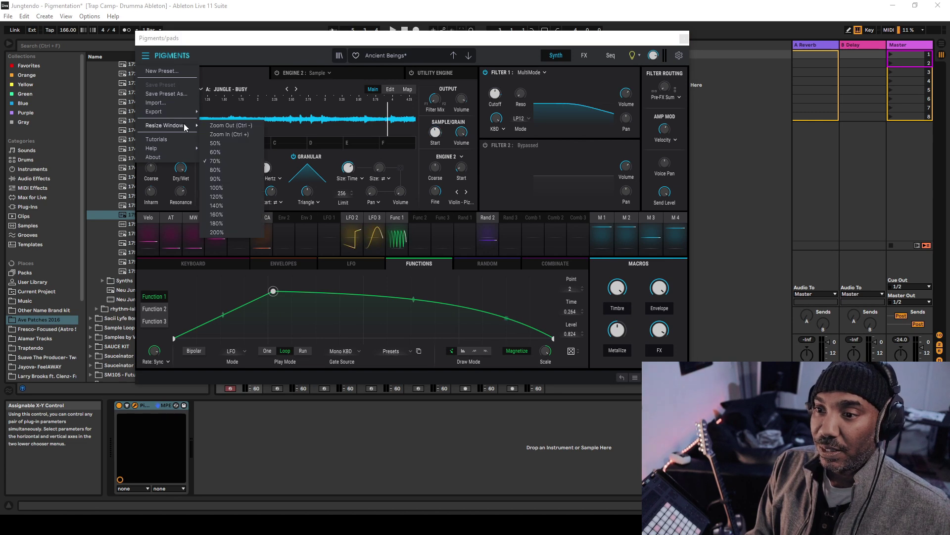
left_click(223, 180)
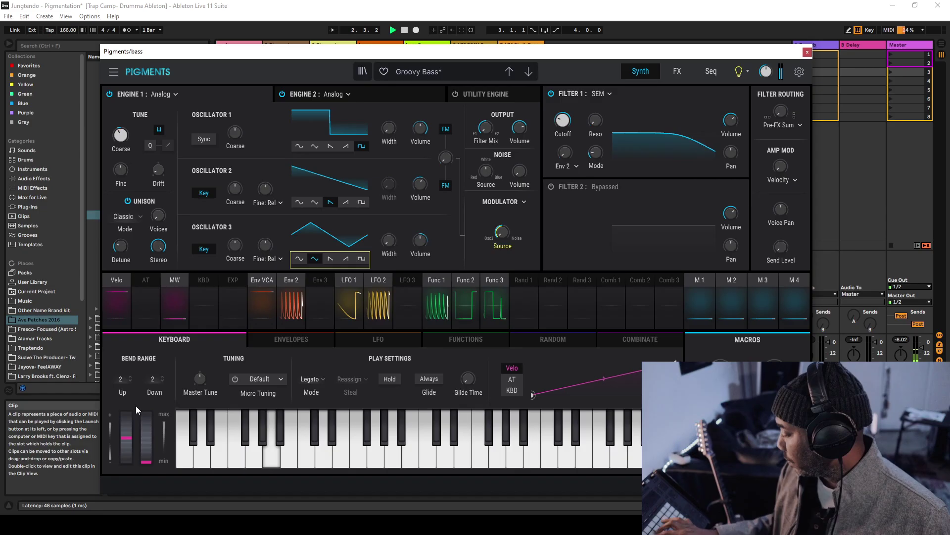
left_click(136, 405)
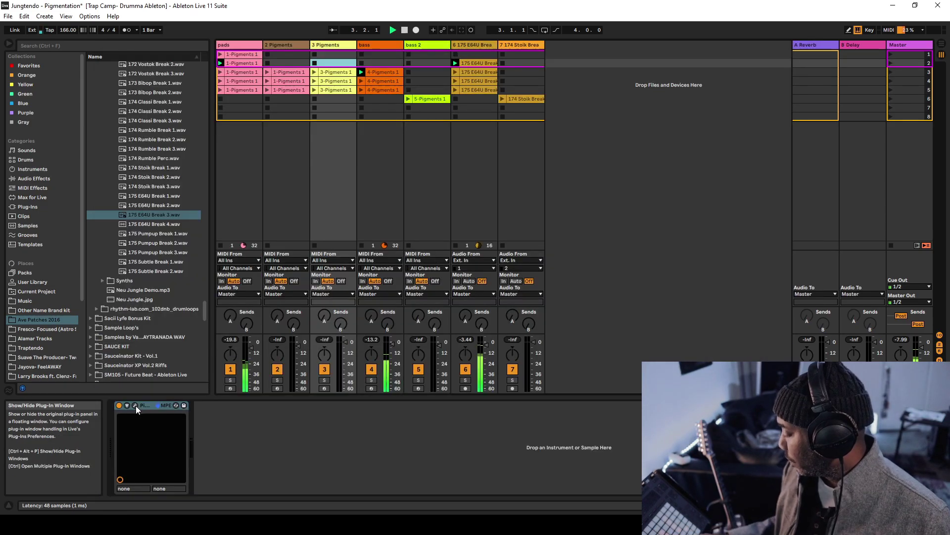
- Open the bass track's Groovy Bass Pigments instance on its FX page
left_click(135, 406)
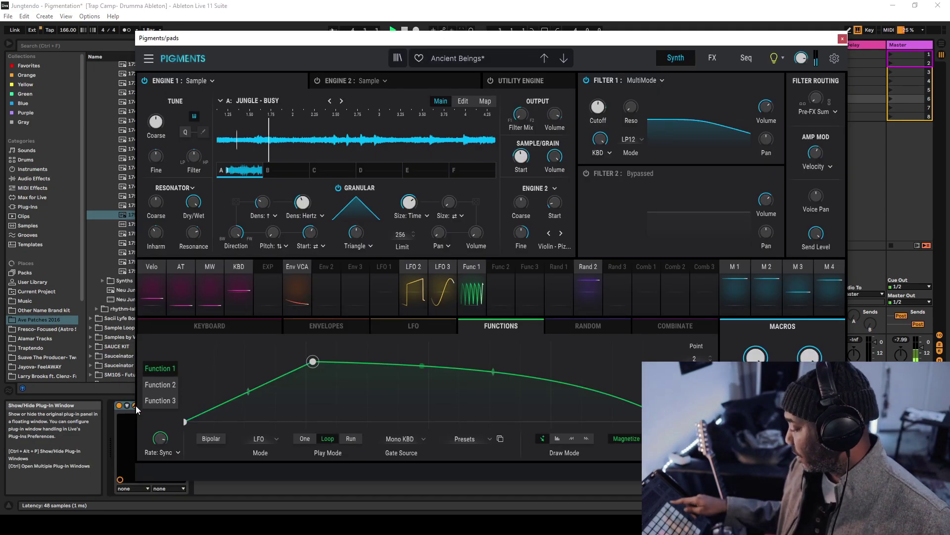
left_click(135, 406)
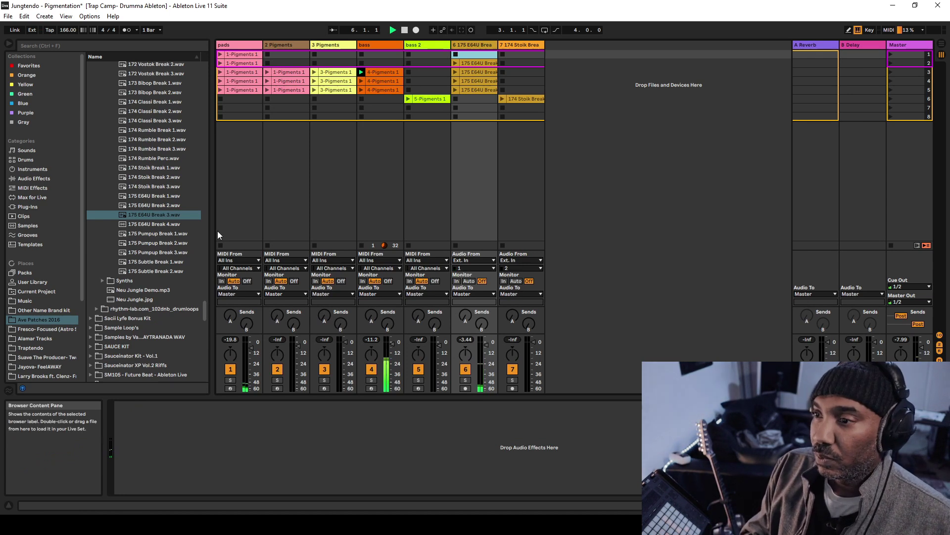
left_click(375, 46)
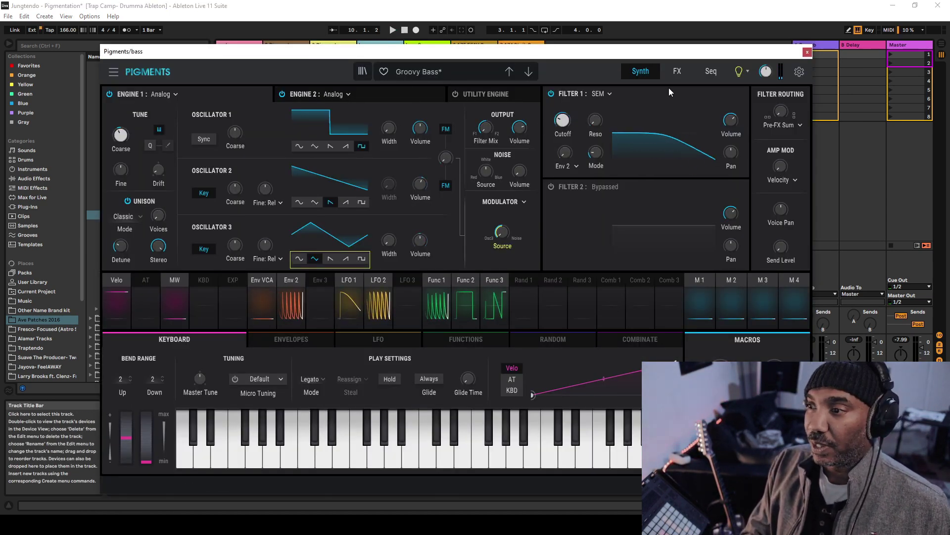
left_click(677, 71)
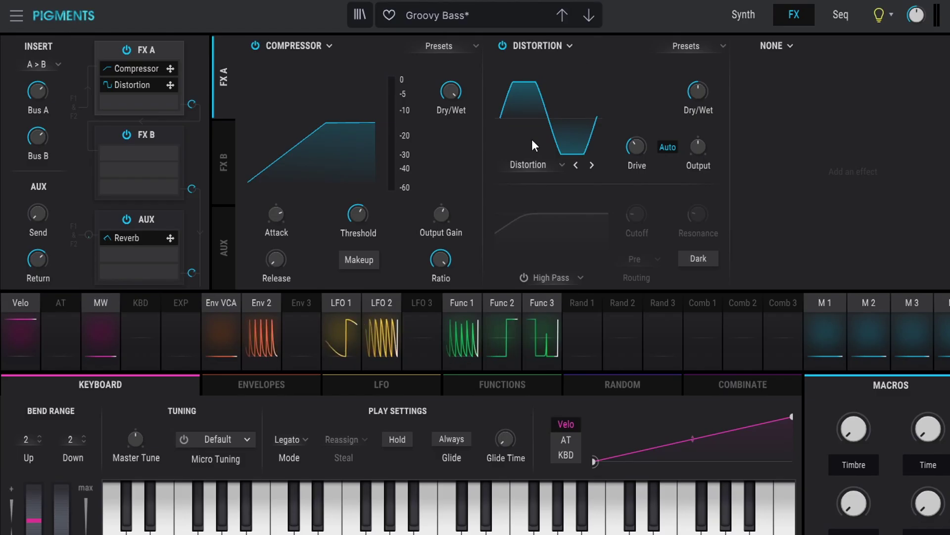
- Set the distortion to Wavefolder with about 75% dry/wet and adjusted drive
left_click(528, 165)
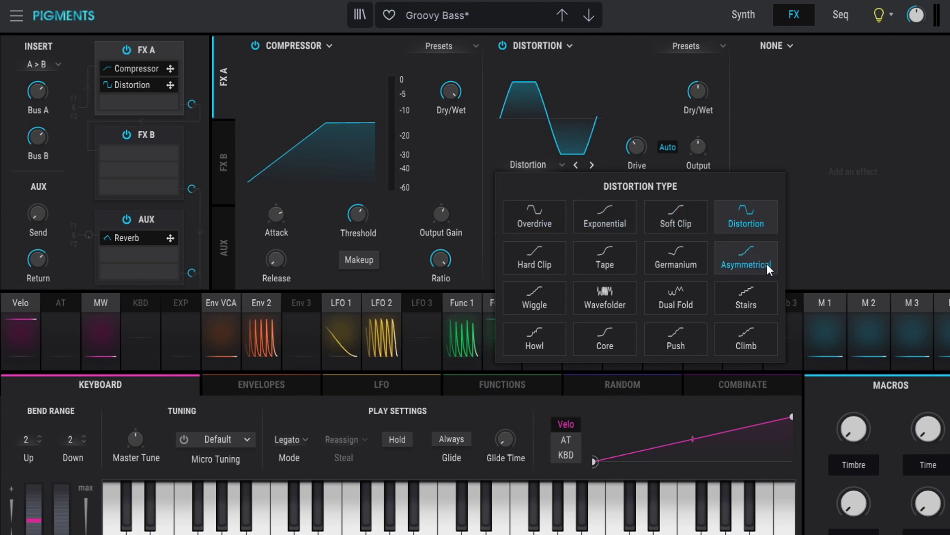
left_click(598, 308)
left_click_drag(698, 90, 698, 147)
left_click_drag(637, 146, 653, 140)
- Enable the distortion's High Pass filter and raise its cutoff toward 1744 Hz
left_click(523, 277)
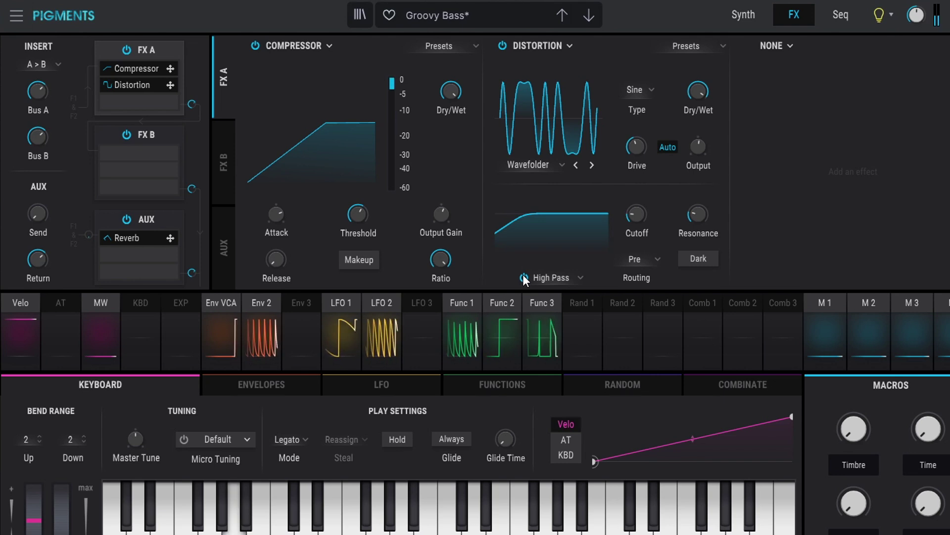
mouse_move(632, 215)
mouse_move(632, 214)
left_mouse_down()
mouse_move(632, 149)
mouse_move(632, 216)
mouse_move(632, 178)
mouse_move(632, 207)
mouse_move(640, 206)
left_mouse_up()
- Modulate the high-pass cutoff with LFO 1 at 0.80, reshaped to a pulse with symmetry 0.224 and 180° phase
left_click(654, 205)
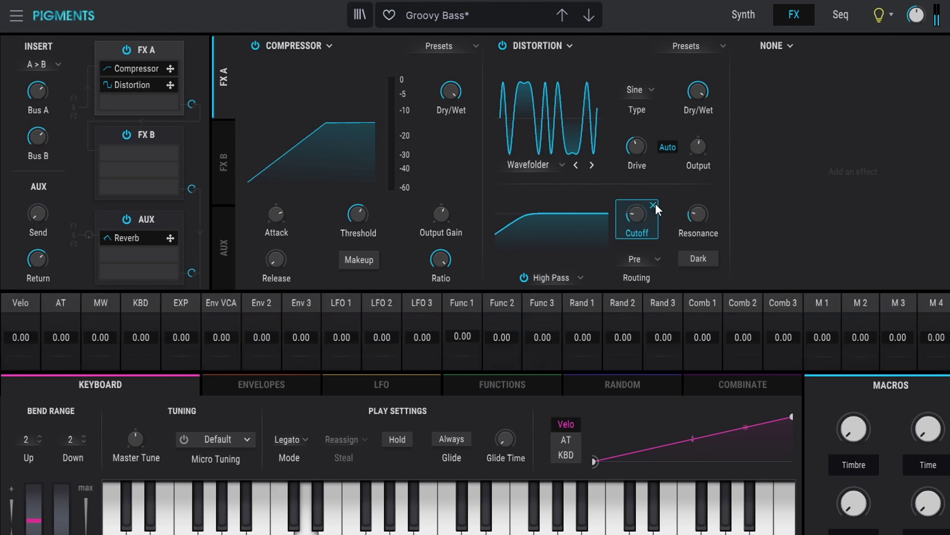
left_click_drag(341, 337, 342, 312)
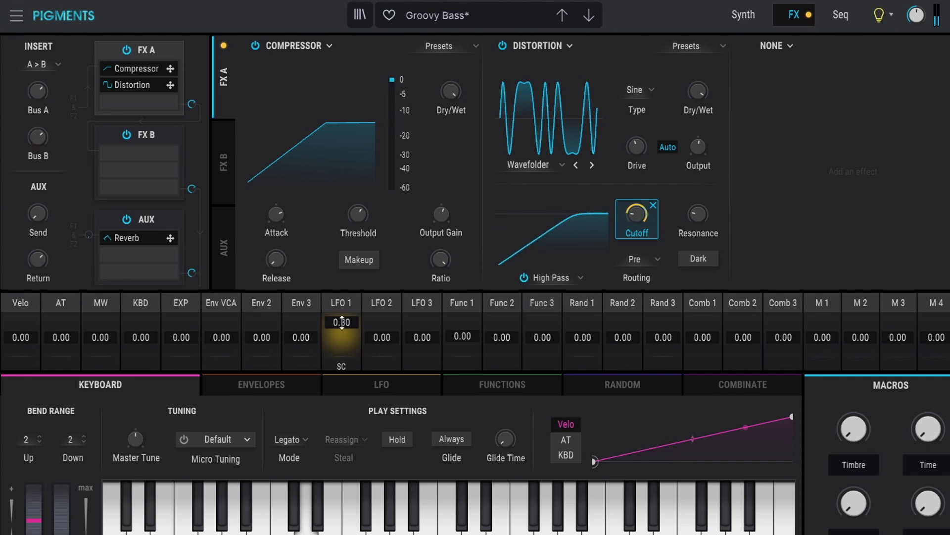
left_click(352, 385)
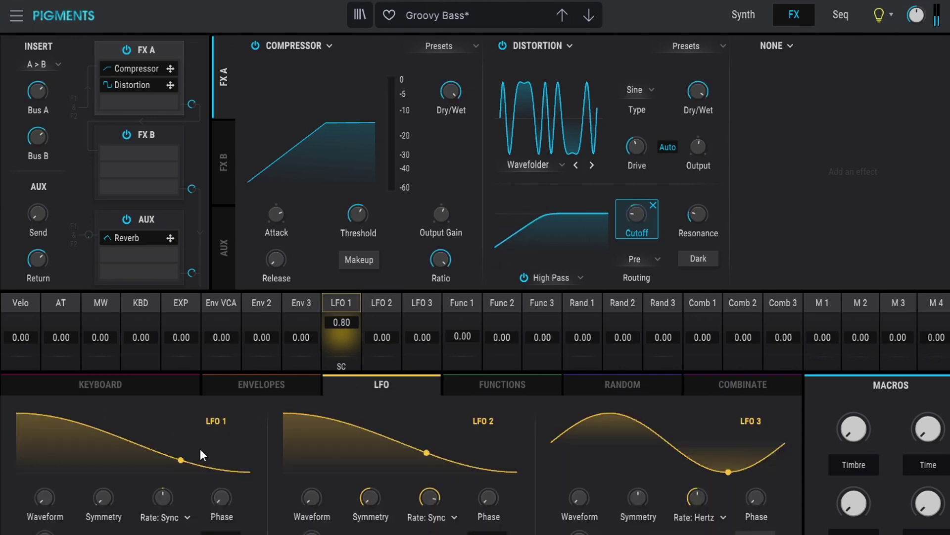
left_click_drag(44, 497, 44, 483)
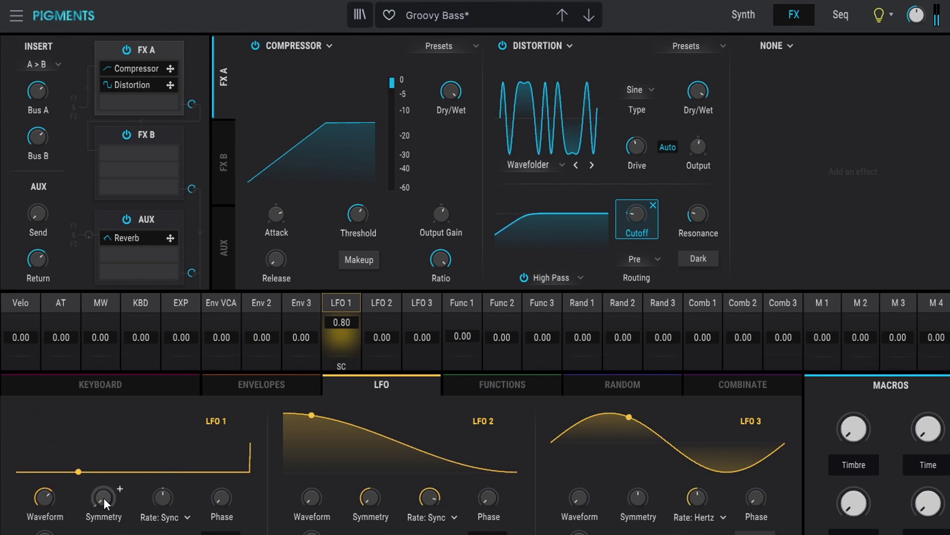
left_click_drag(103, 498, 103, 505)
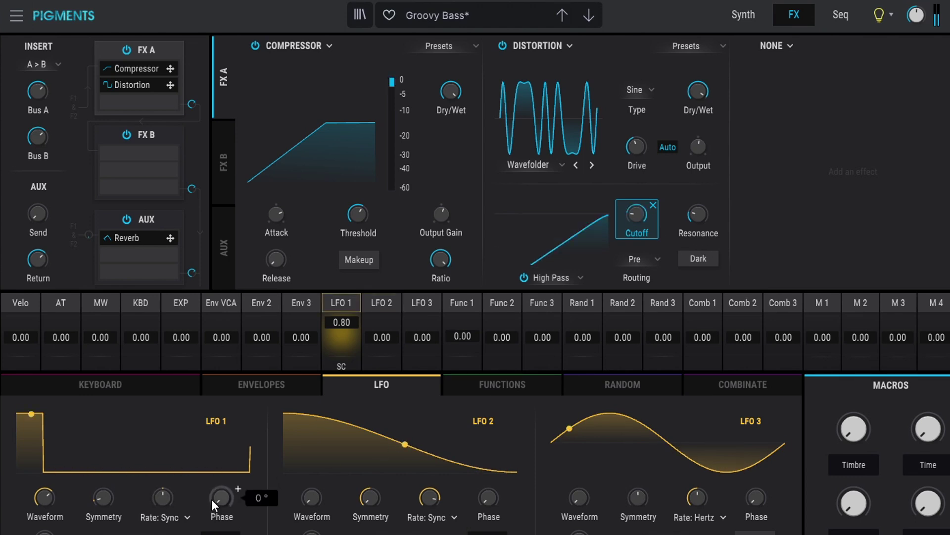
left_click_drag(211, 499, 212, 499)
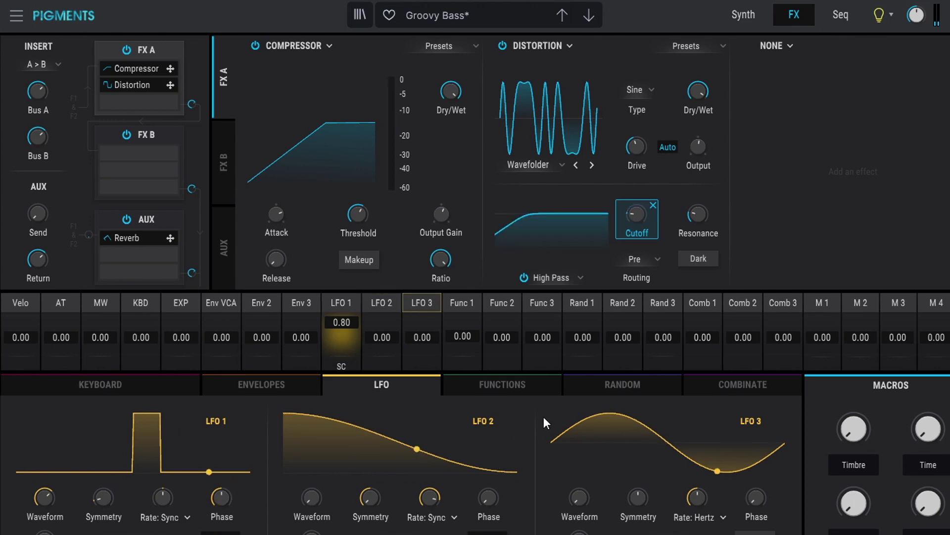
left_click(555, 164)
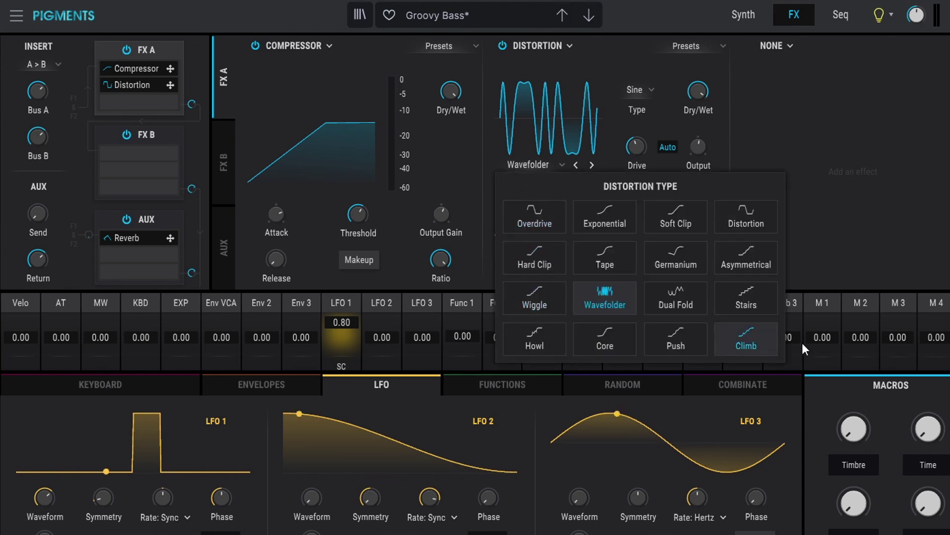
- Switch the distortion type to Climb and load a Multi Filter into the third FX A slot
left_click(762, 339)
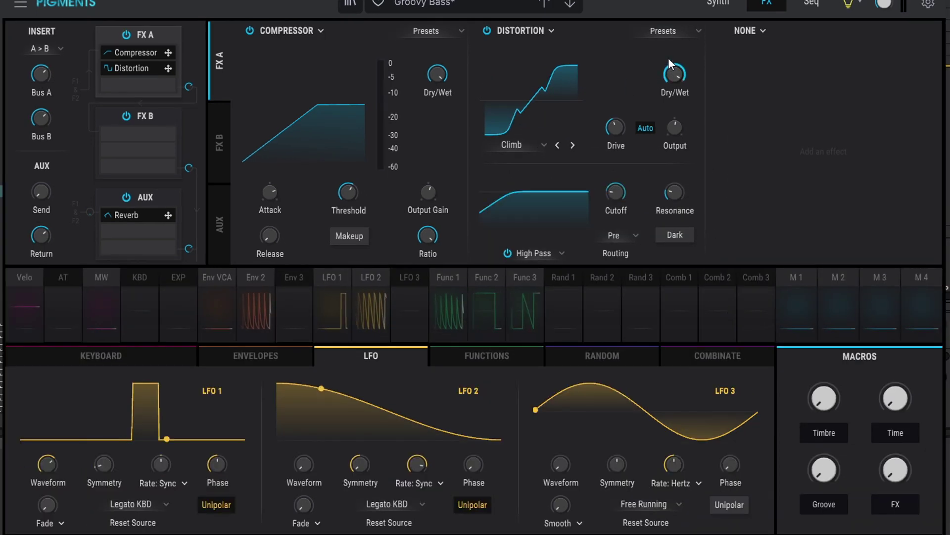
left_click(757, 30)
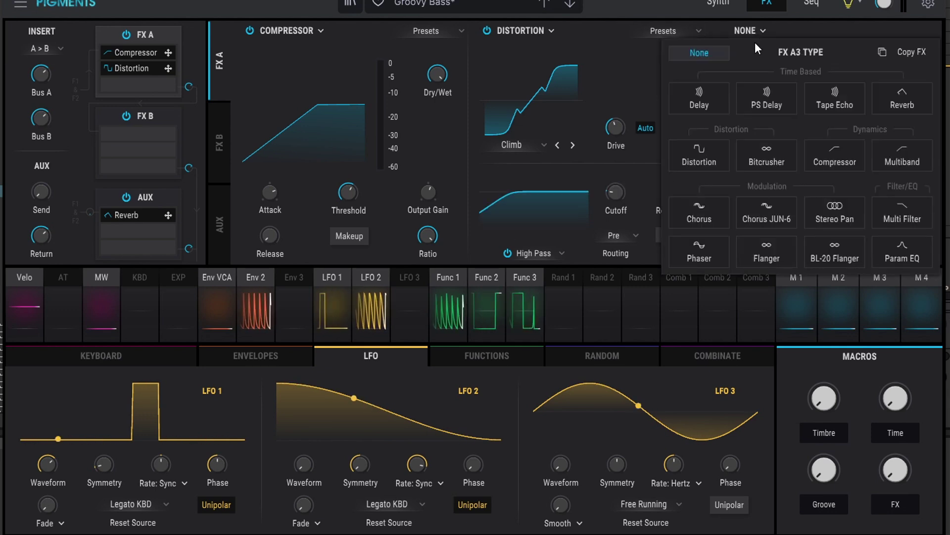
left_click(917, 209)
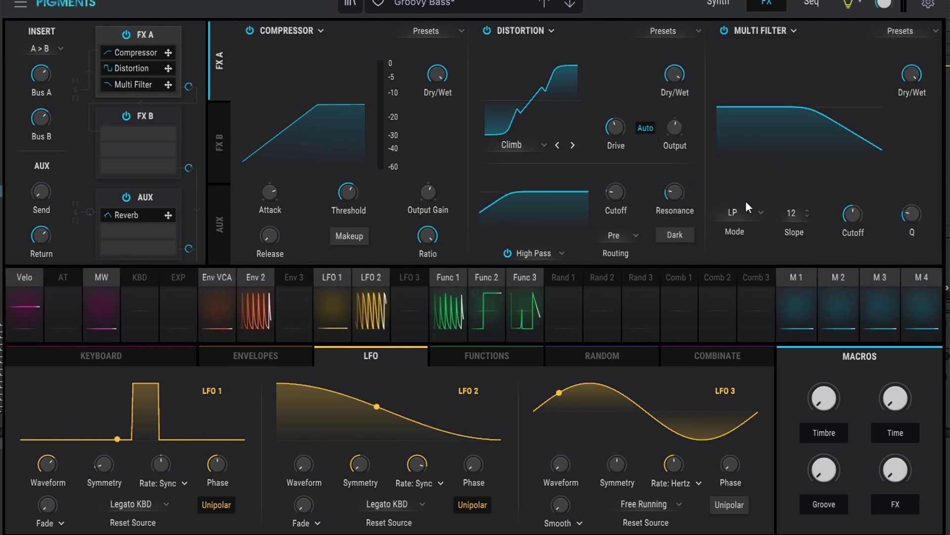
- Retune the comb filter's frequency and set the Multi Filter mode to CombFB
left_click(758, 210)
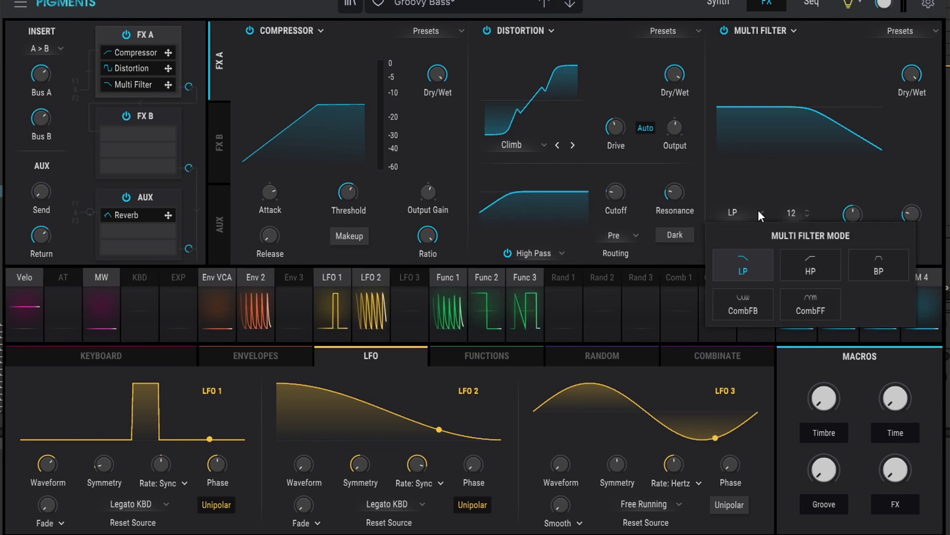
left_click(804, 295)
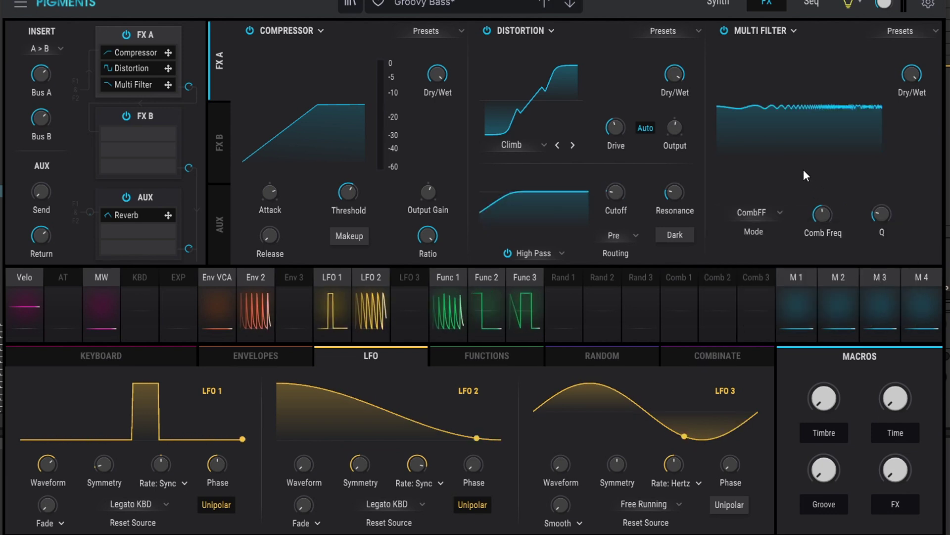
left_click_drag(824, 212, 825, 202)
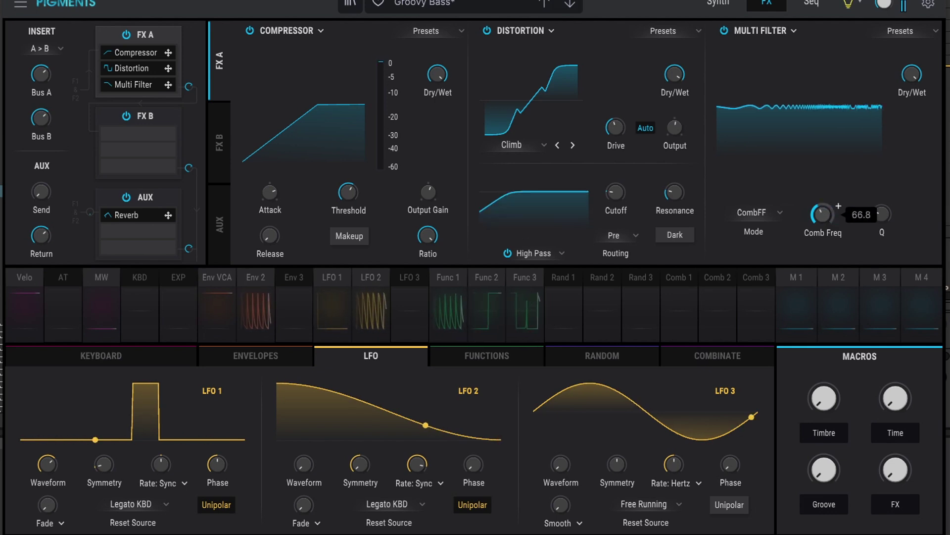
left_click_drag(824, 202, 825, 200)
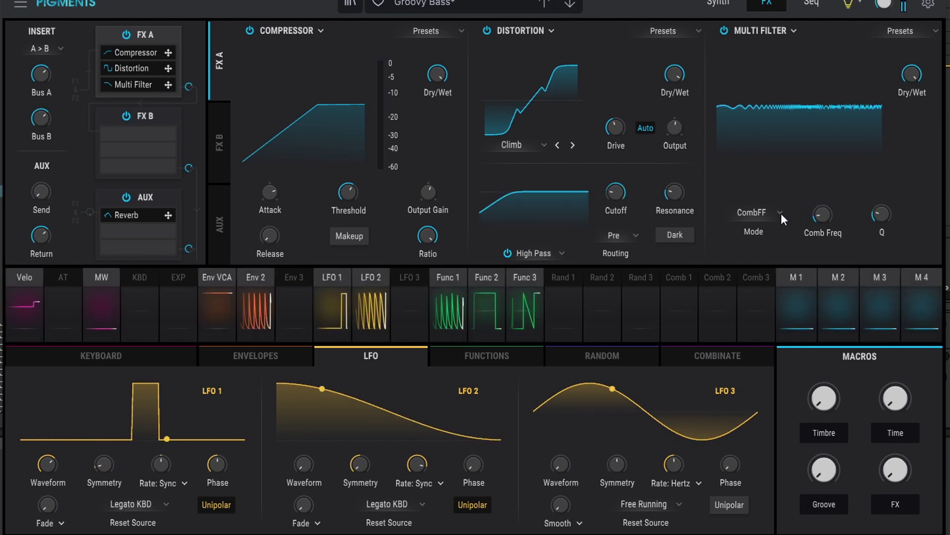
left_click(781, 213)
left_click(757, 303)
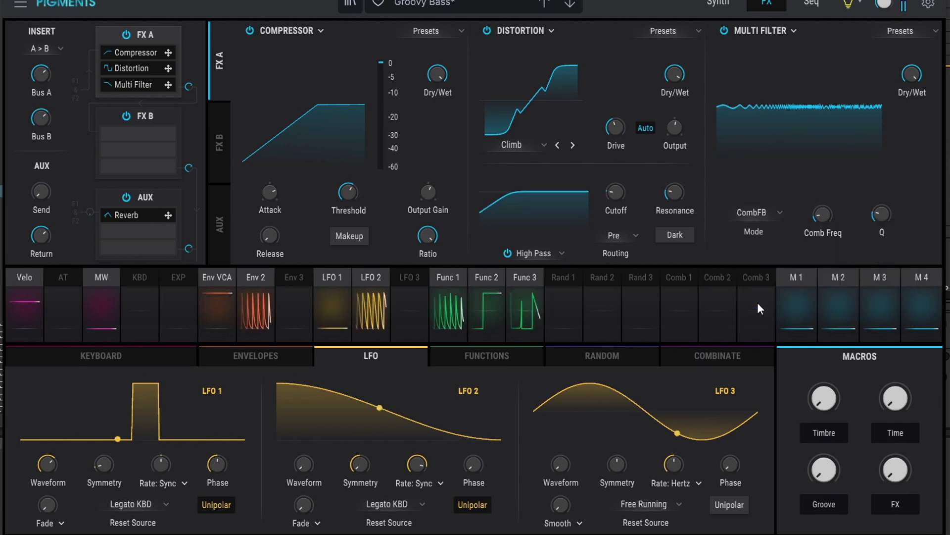
- Adjust the Multi Filter dry/wet, raise Q to 2.30, and begin assigning Q modulation
left_click_drag(909, 71, 909, 114)
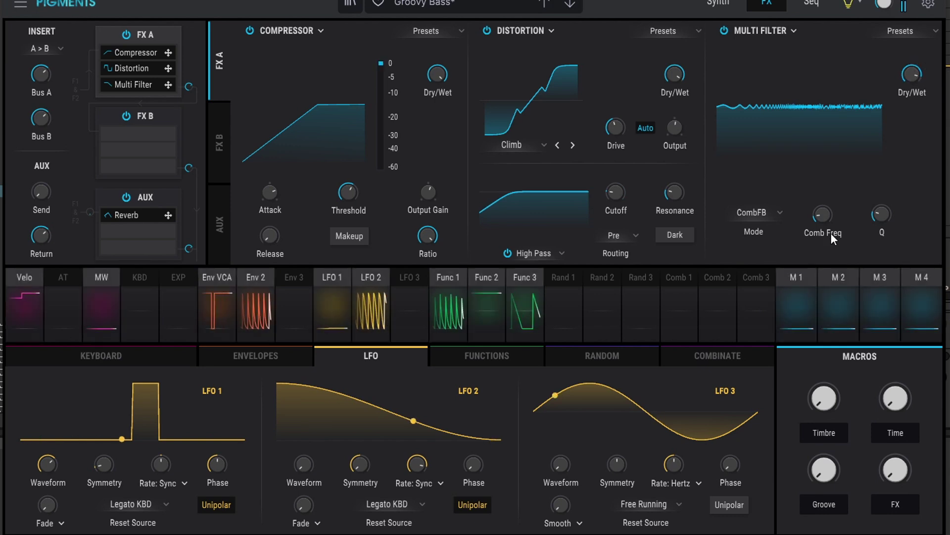
mouse_move(881, 214)
left_mouse_down()
mouse_move(881, 187)
mouse_move(879, 208)
left_mouse_up()
left_click(898, 205)
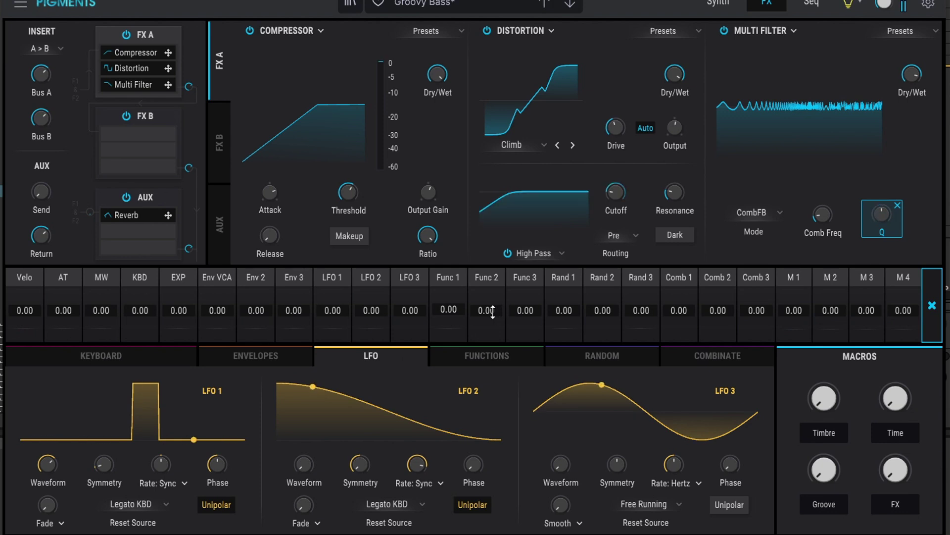
- Route Function 2 to the comb filter's Q at 0.83 and set its synced rate to 1/4
left_click_drag(493, 310, 493, 277)
left_click_drag(494, 312, 495, 334)
left_click(495, 355)
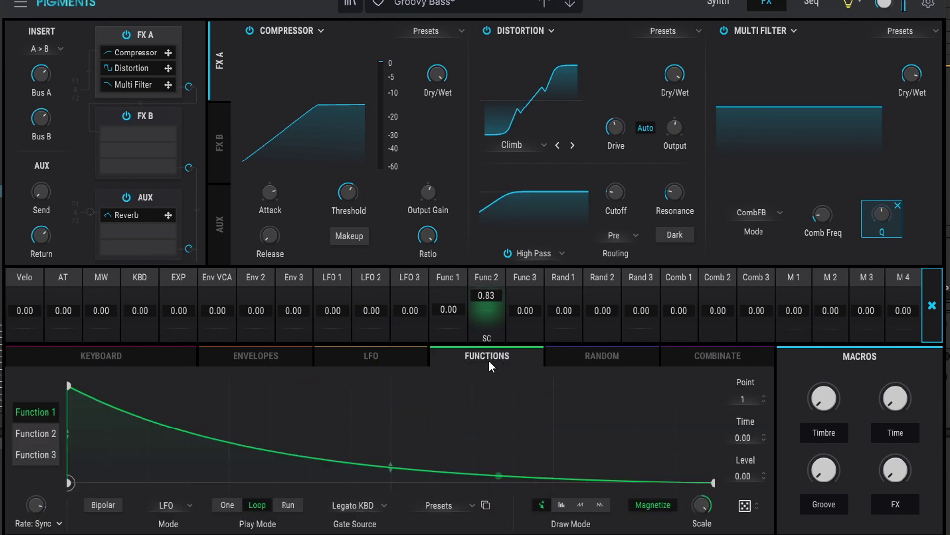
left_click(48, 433)
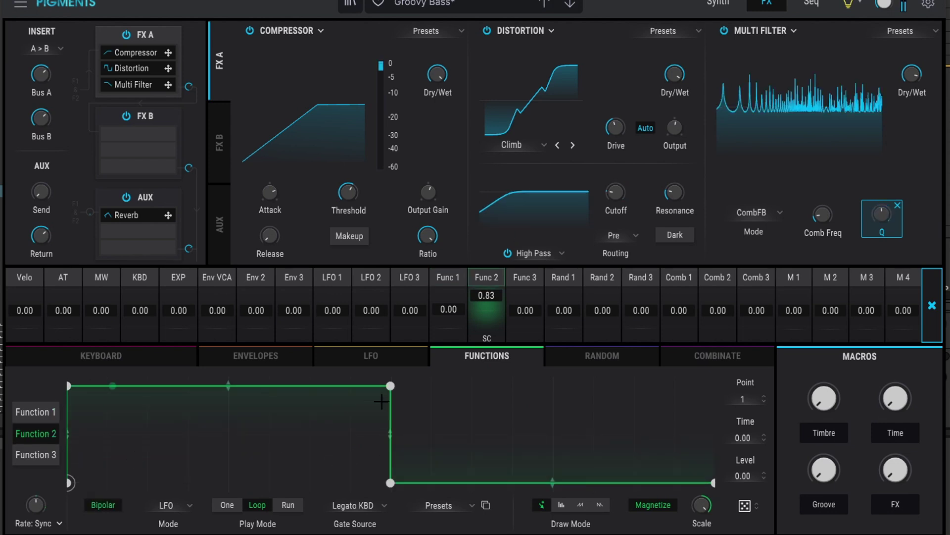
mouse_move(42, 507)
left_mouse_down()
mouse_move(42, 524)
mouse_move(42, 500)
mouse_move(42, 509)
left_mouse_up()
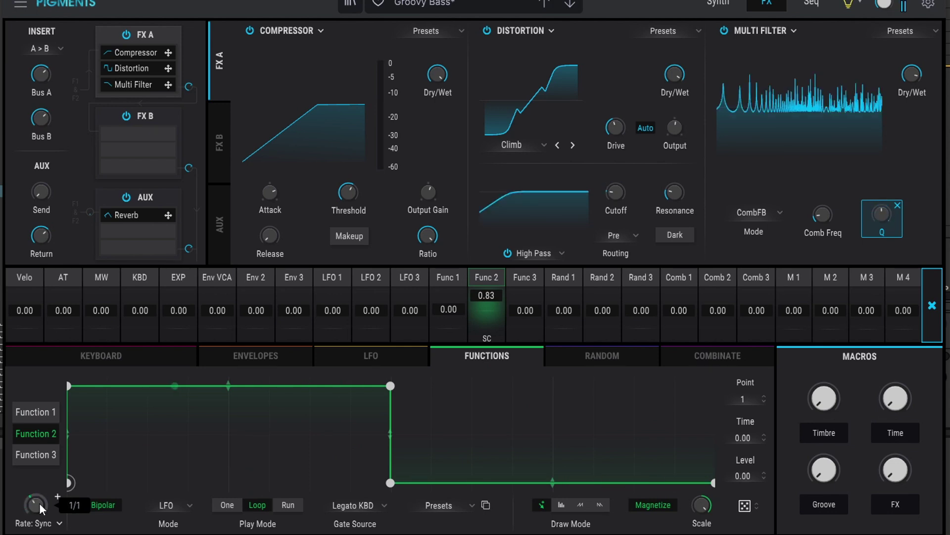
left_click_drag(39, 503, 40, 493)
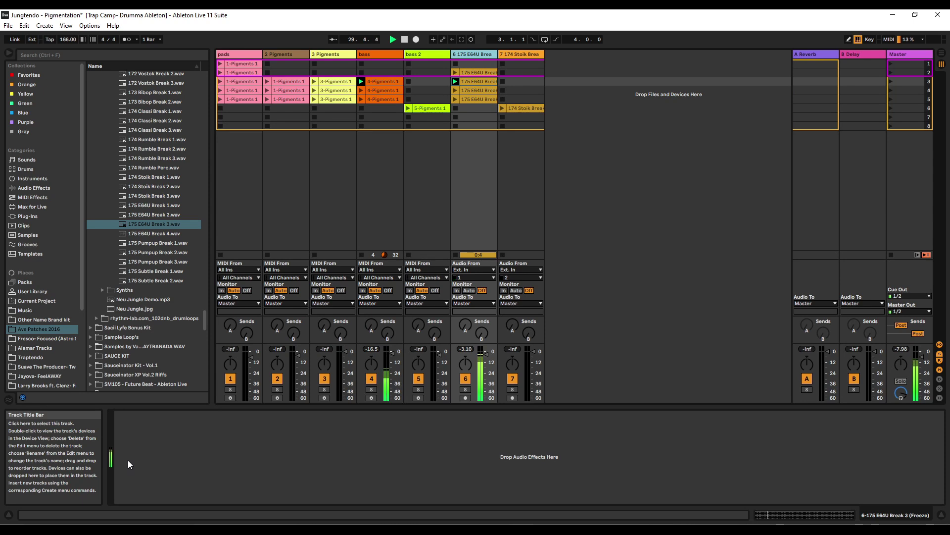
- Select the bass 2 track and open its Pigments plugin window from the device's wrench icon
key("Left")
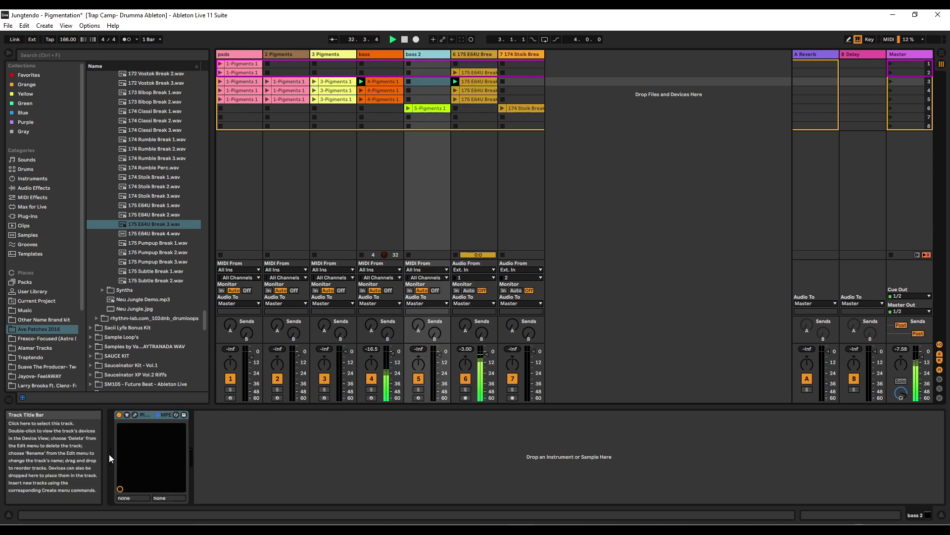
left_click(135, 415)
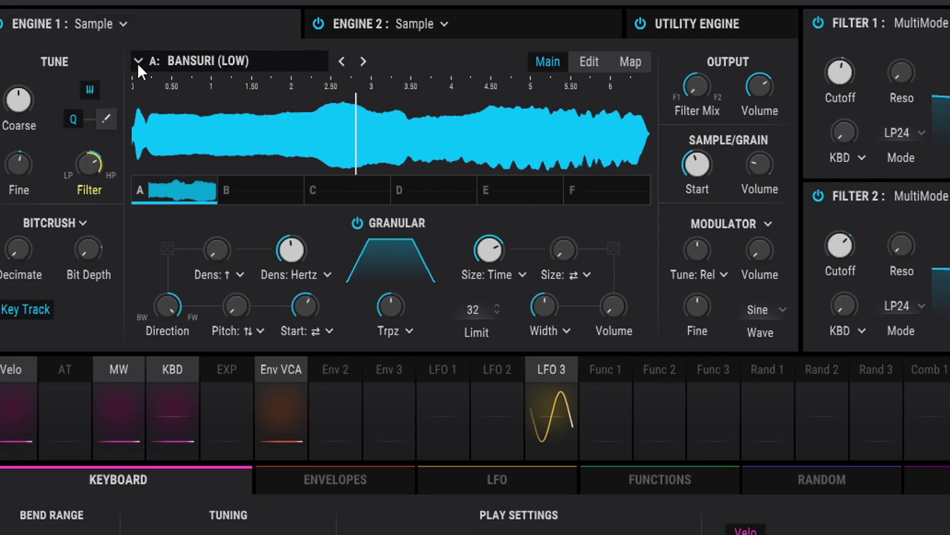
- Open Engine 1's sample browser and look at the folder-import option for samples
left_click(138, 62)
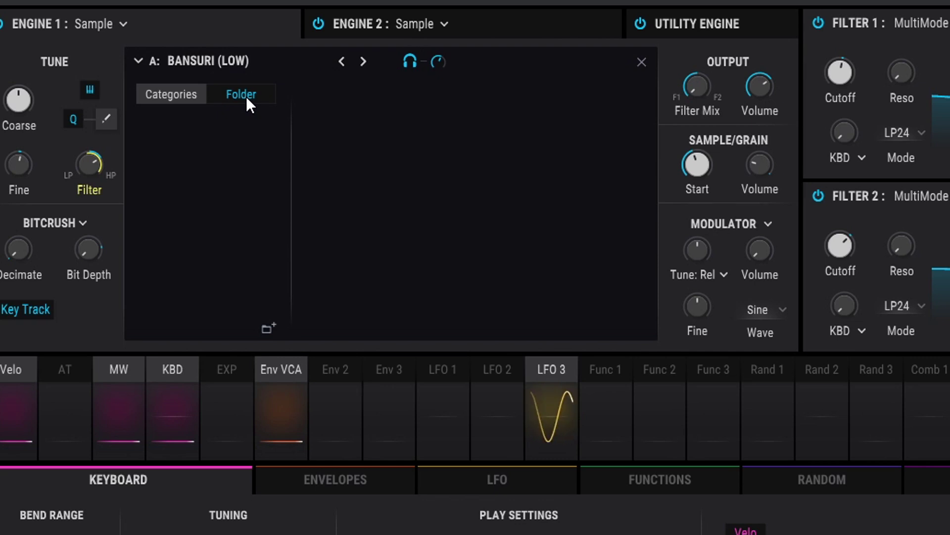
left_click(270, 327)
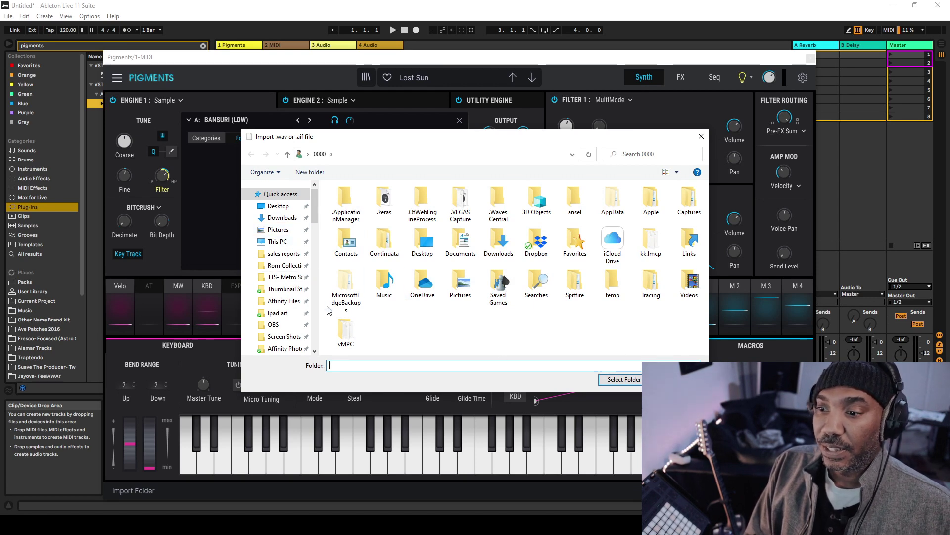
scroll(284, 291, "down", 10)
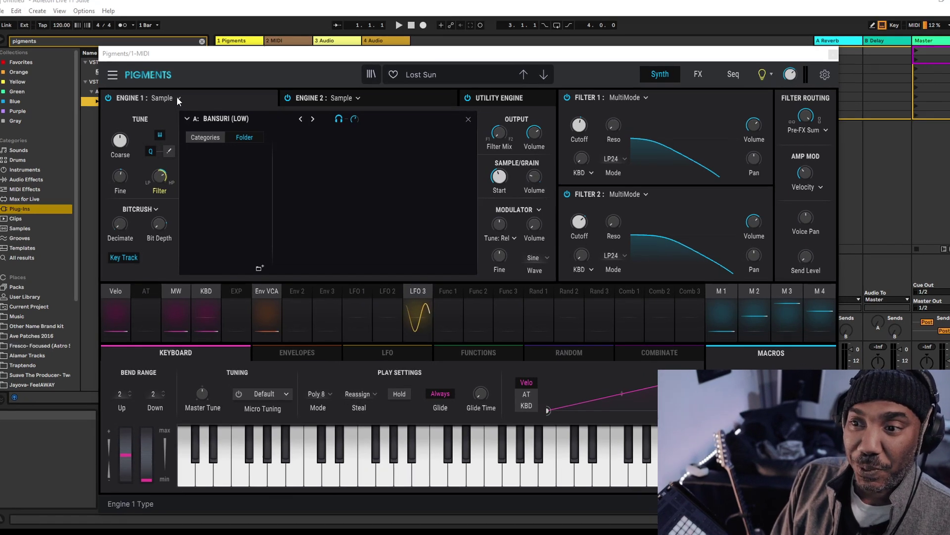
- Change Engine 1 to a Wavetable engine and show the Pigments 3.5 wavetables in its browser
left_click(181, 101)
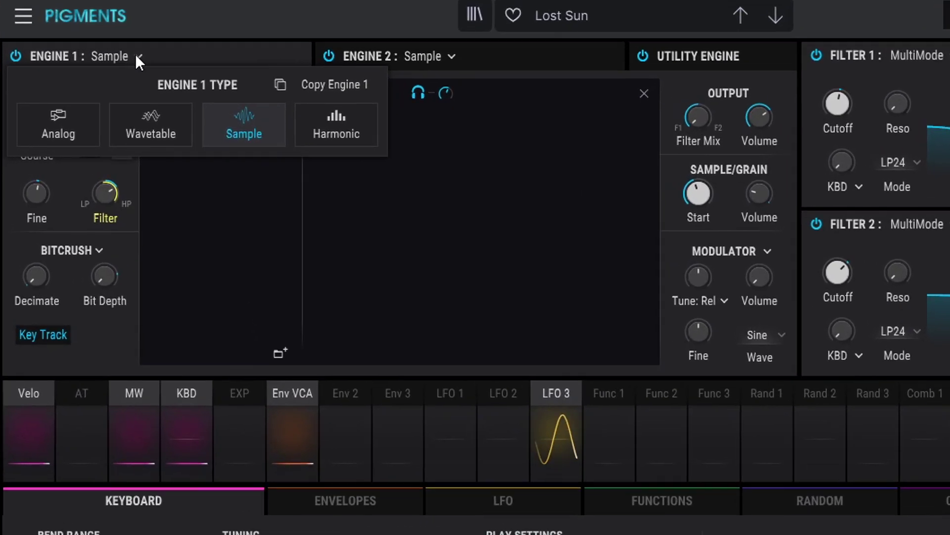
left_click(151, 125)
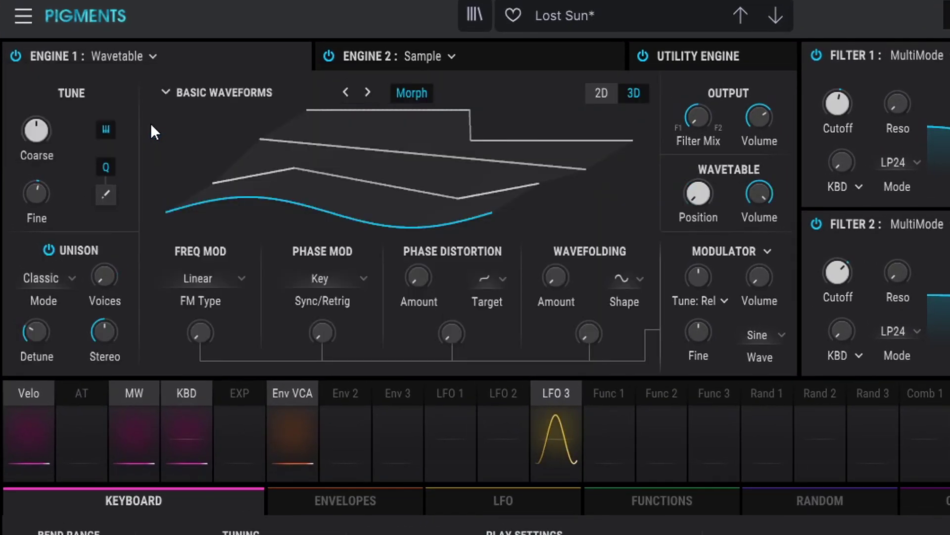
left_click(165, 96)
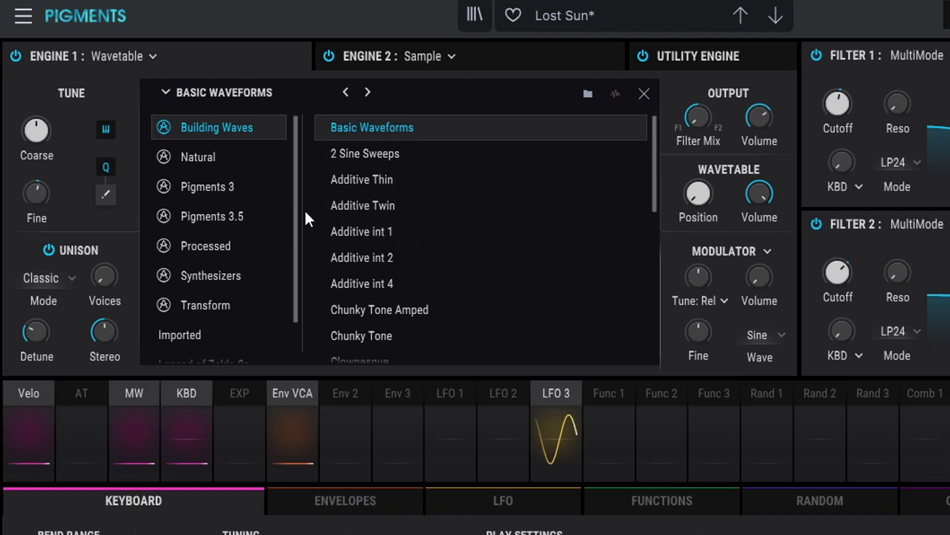
left_click(224, 222)
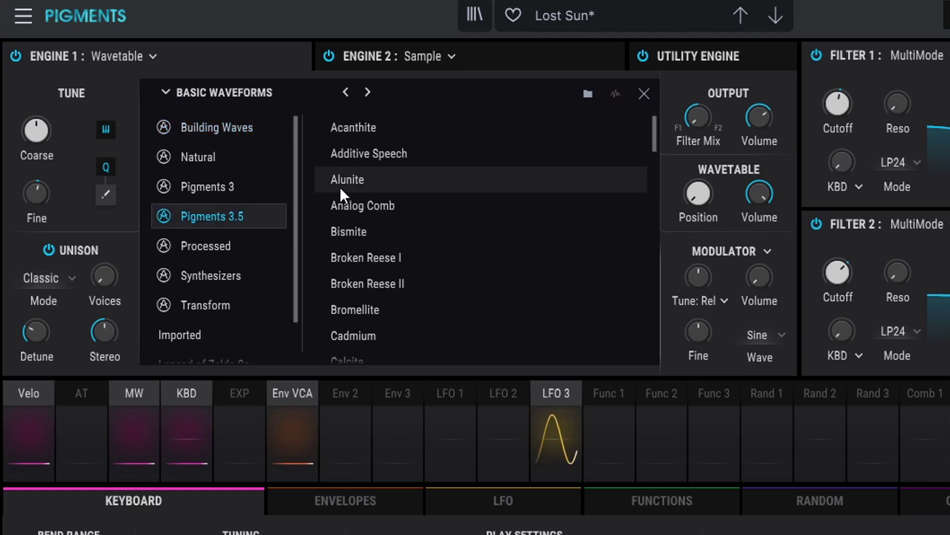
- Scroll through the Pigments 3.5 wavetable list, then bring up the preset list
scroll(396, 198, "down", 8)
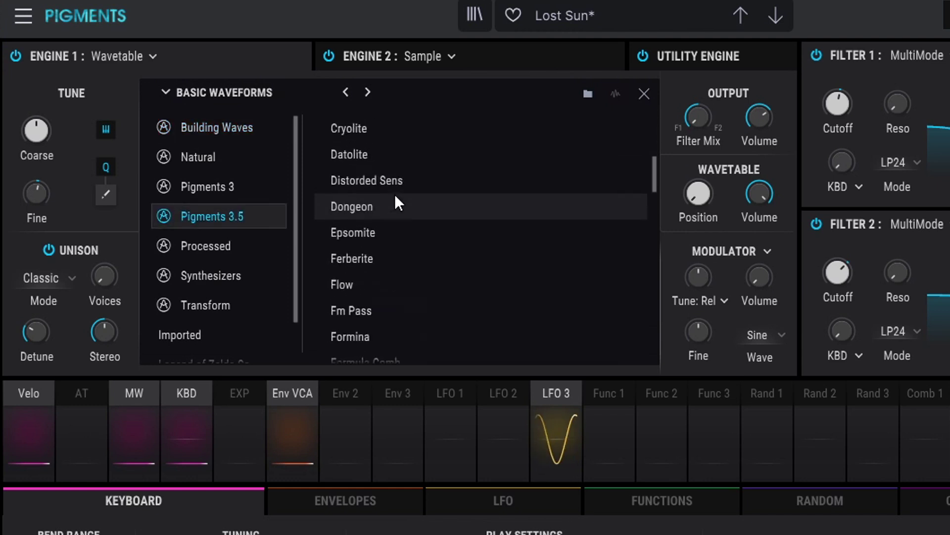
scroll(394, 194, "down", 6)
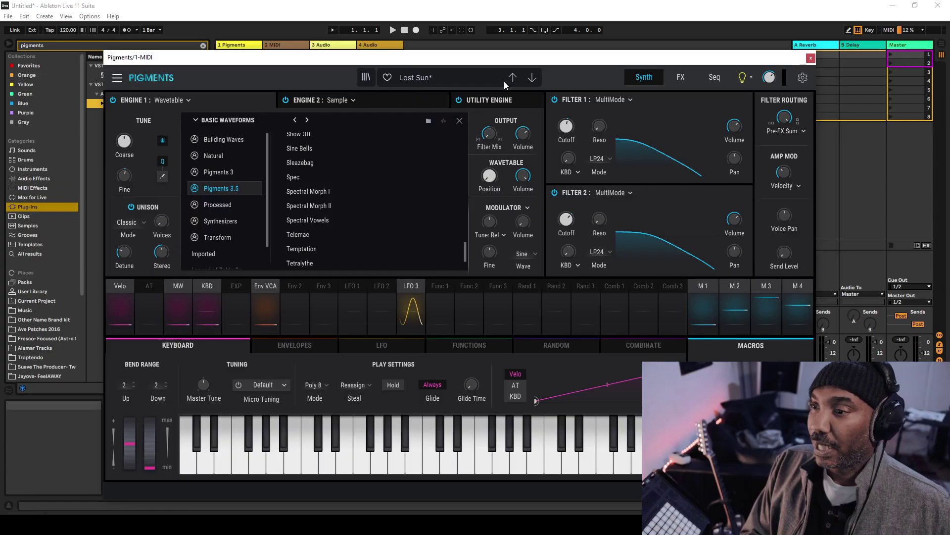
left_click(420, 79)
mouse_move(430, 106)
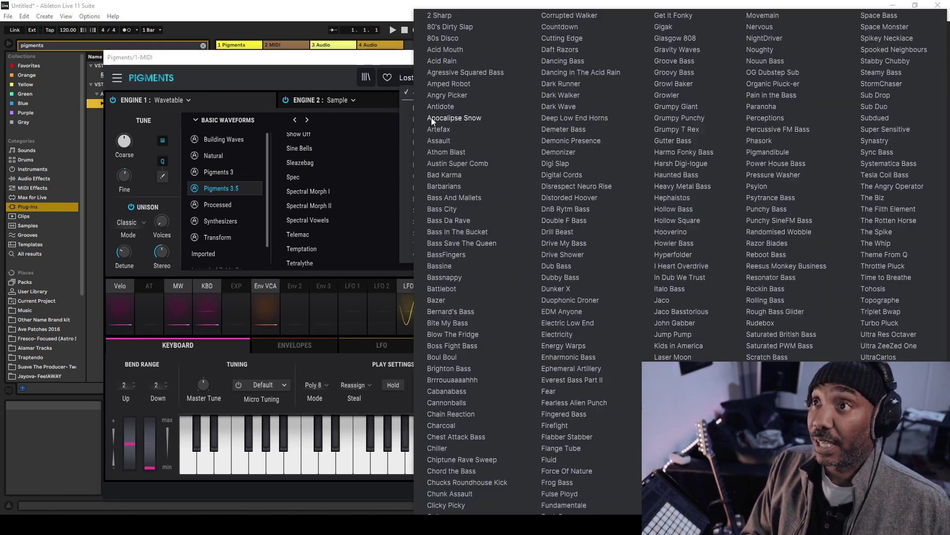